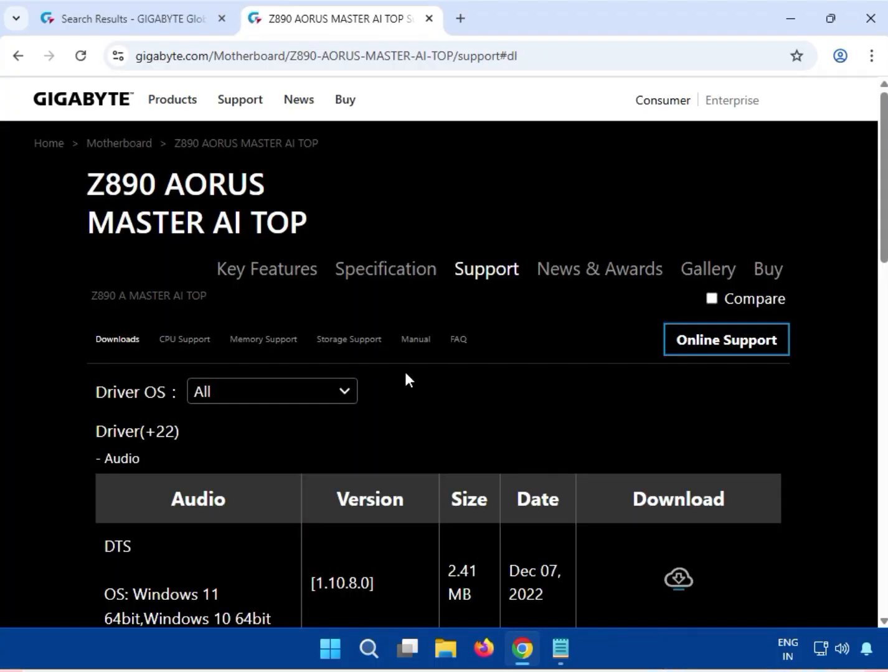
- Filter the motherboard's driver downloads to Windows 11 64bit
{"action": "scroll", "coordinate": [404, 371], "scroll_direction": "down", "scroll_amount": 5}
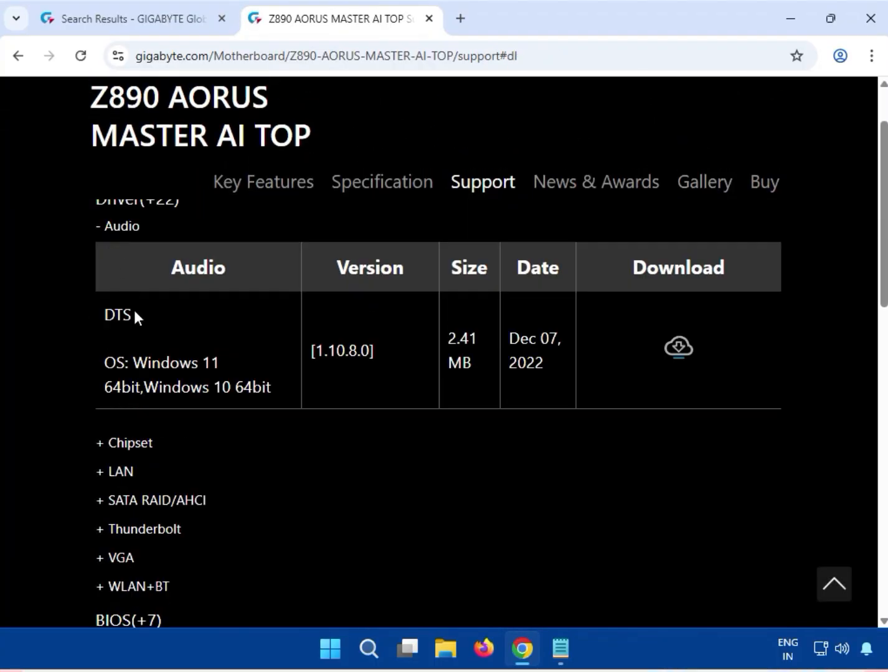
{"action": "scroll", "coordinate": [134, 310], "scroll_direction": "up", "scroll_amount": 3}
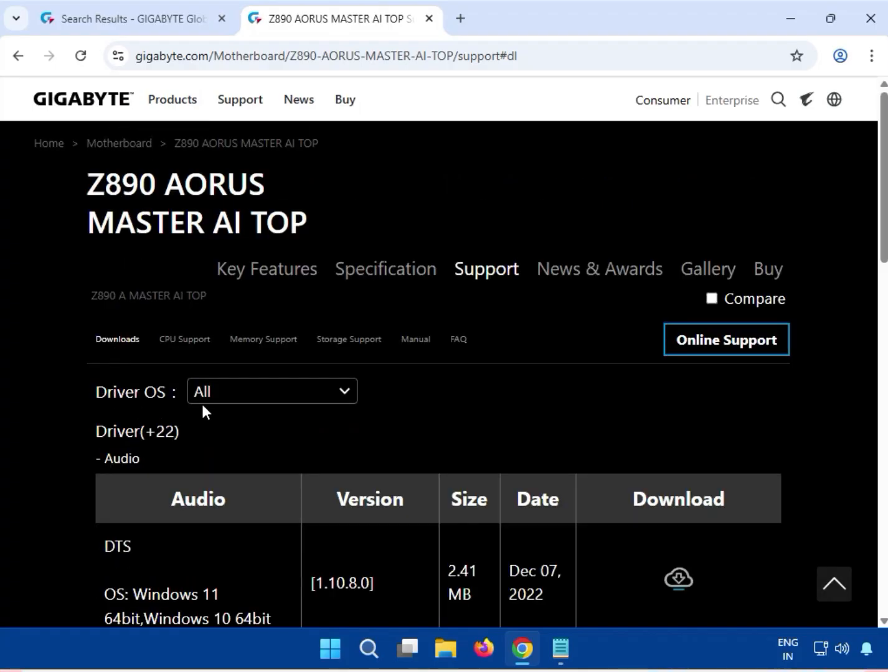
{"action": "left_click", "coordinate": [236, 400]}
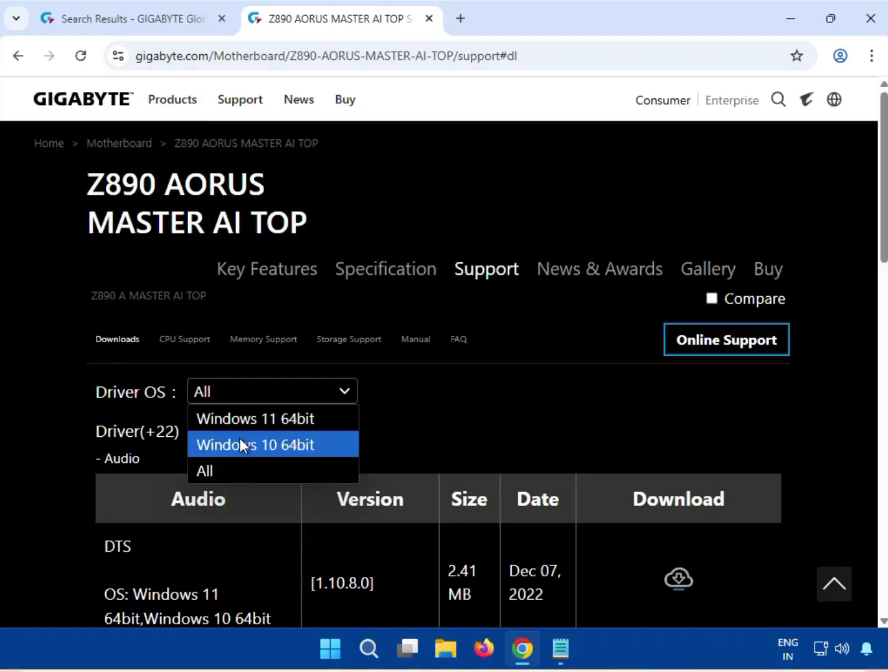
{"action": "left_click", "coordinate": [258, 421]}
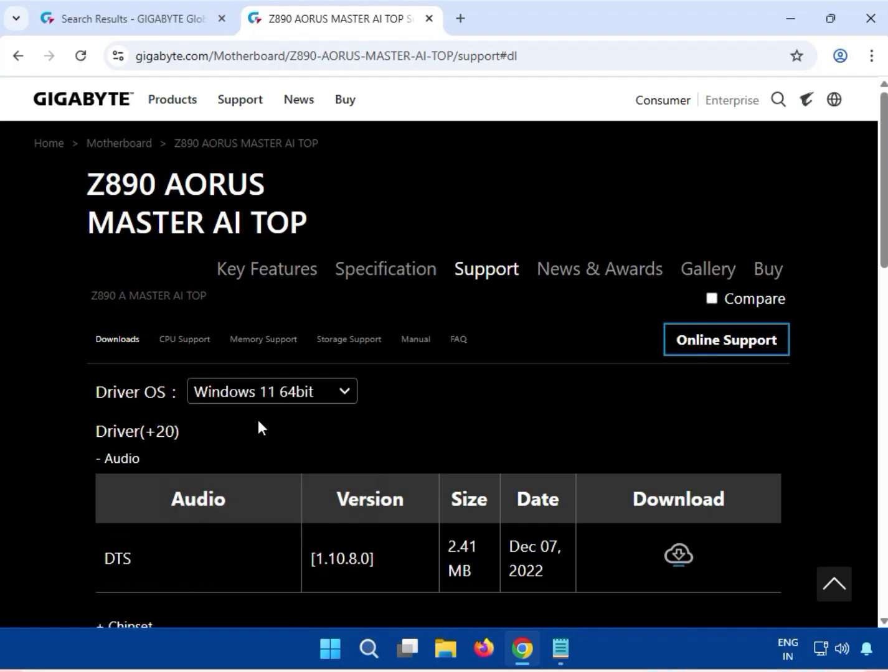
- Download the DTS audio driver, version 1.10.8.0, from the Audio section
{"action": "scroll", "coordinate": [259, 422], "scroll_direction": "down", "scroll_amount": 3}
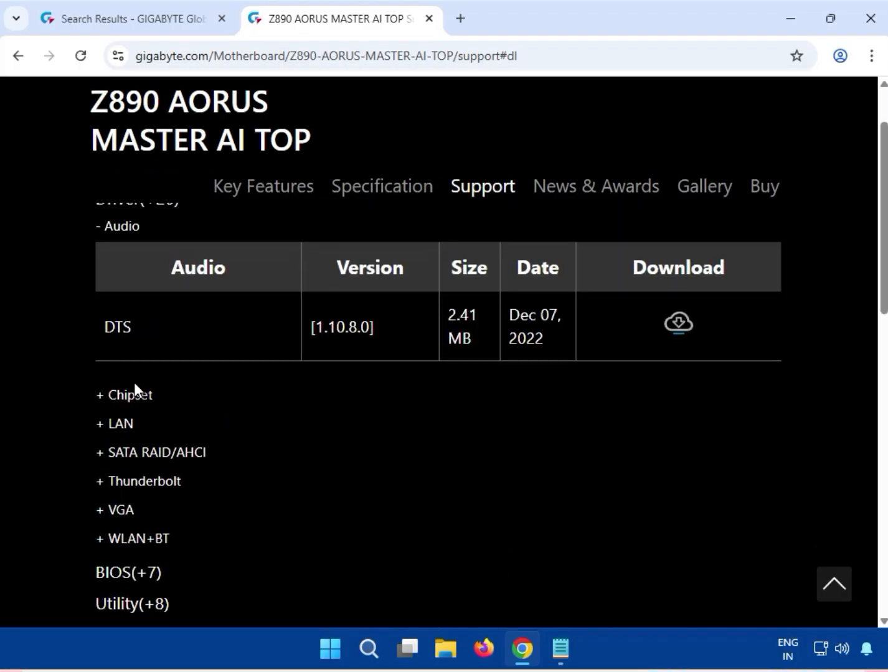
{"action": "scroll", "coordinate": [222, 404], "scroll_direction": "up", "scroll_amount": 3}
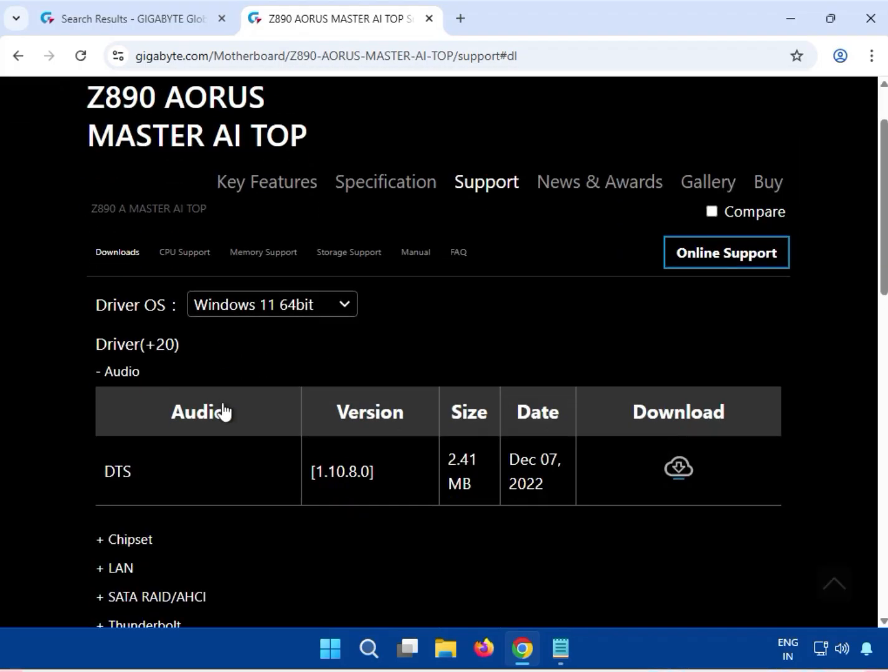
{"action": "left_click_drag", "start_coordinate": [105, 373], "coordinate": [149, 371]}
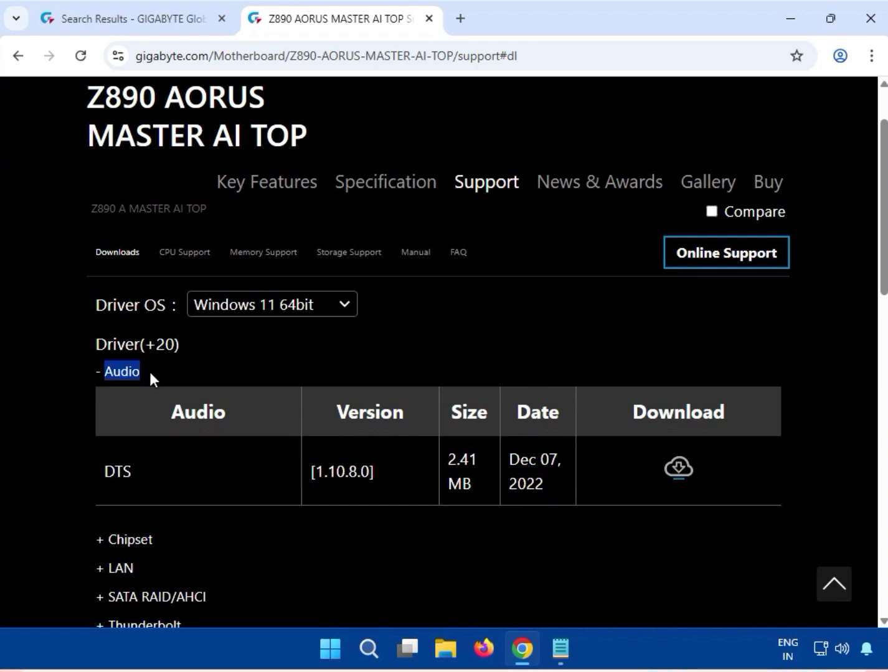
{"action": "left_click", "coordinate": [670, 475]}
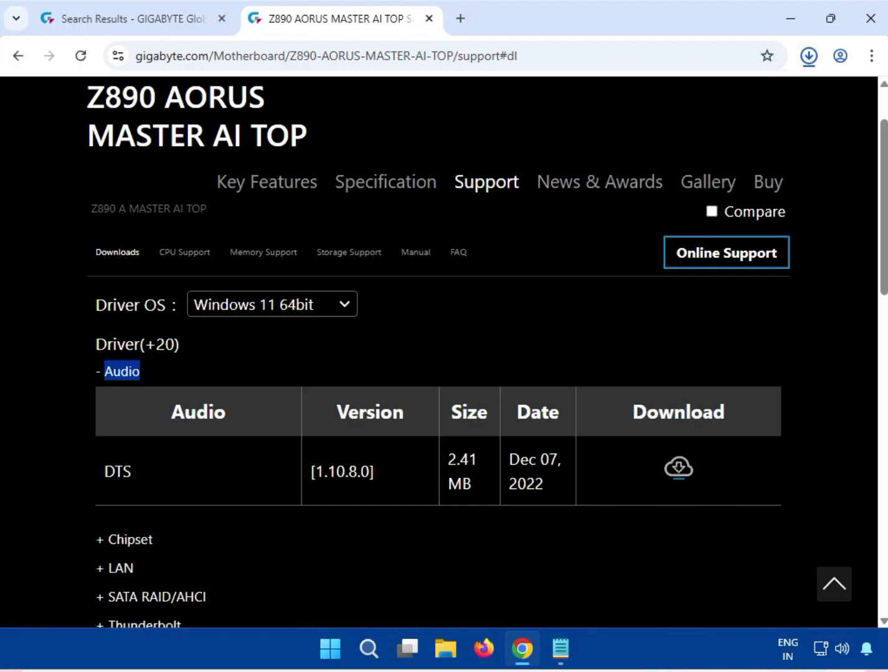
- Run 627_1.10.8.0_DCHSETUP.EXE from the downloaded audio archive, allow it to make changes, and close the archive
{"action": "scroll", "coordinate": [647, 459], "scroll_direction": "down", "scroll_amount": 5}
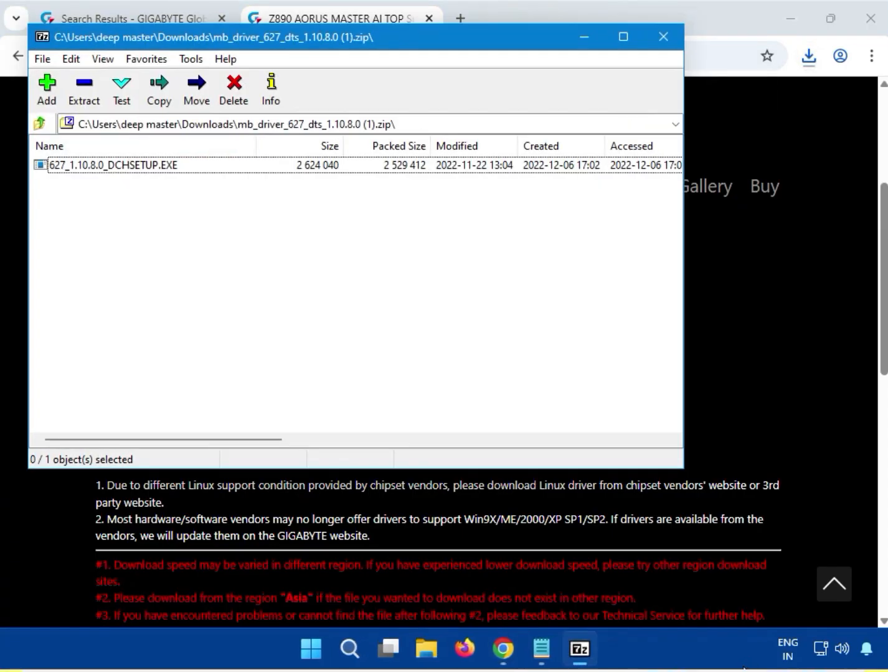
{"action": "left_click", "coordinate": [119, 167]}
{"action": "double_click", "coordinate": [117, 167]}
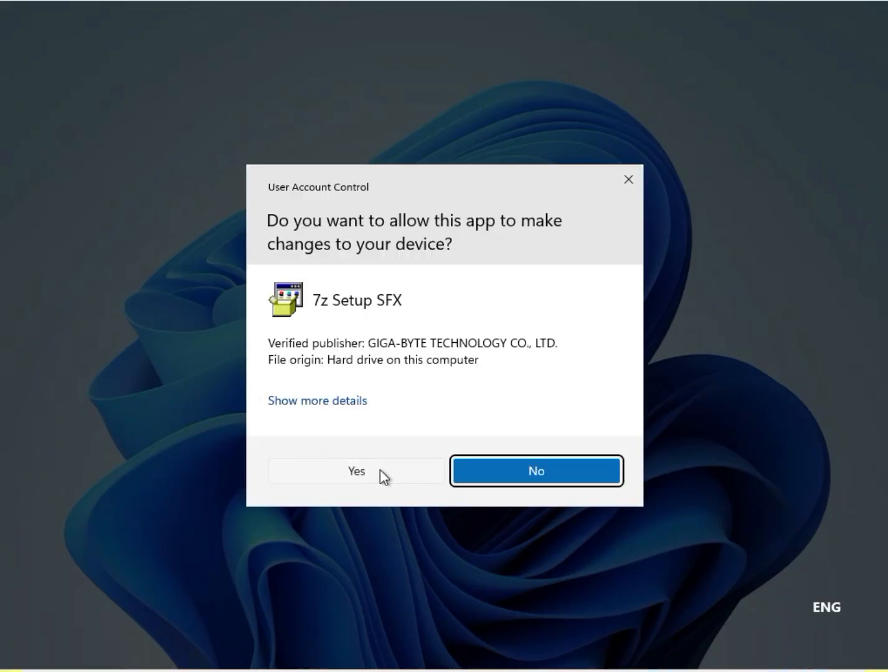
{"action": "left_click", "coordinate": [380, 472]}
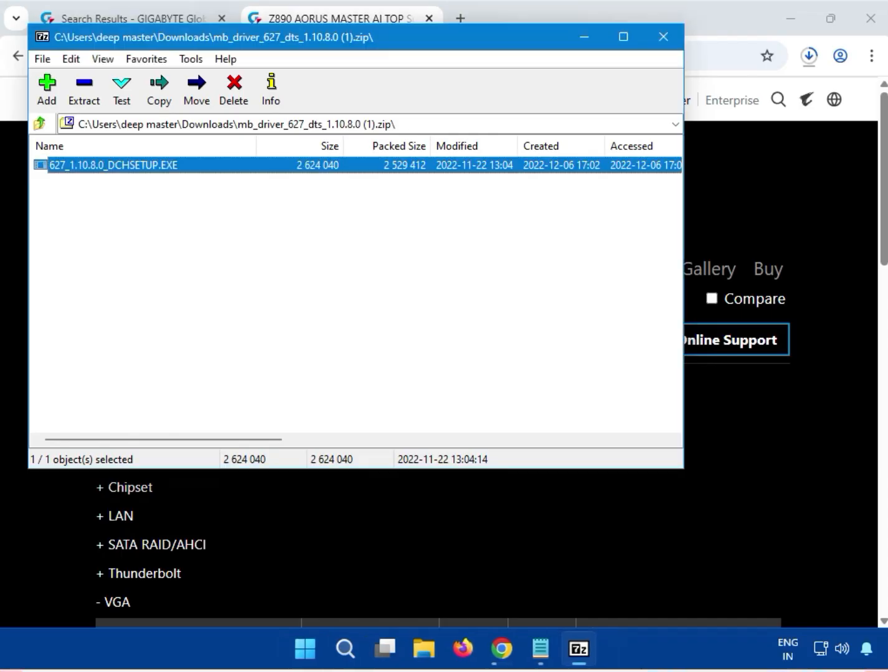
{"action": "left_click", "coordinate": [661, 37]}
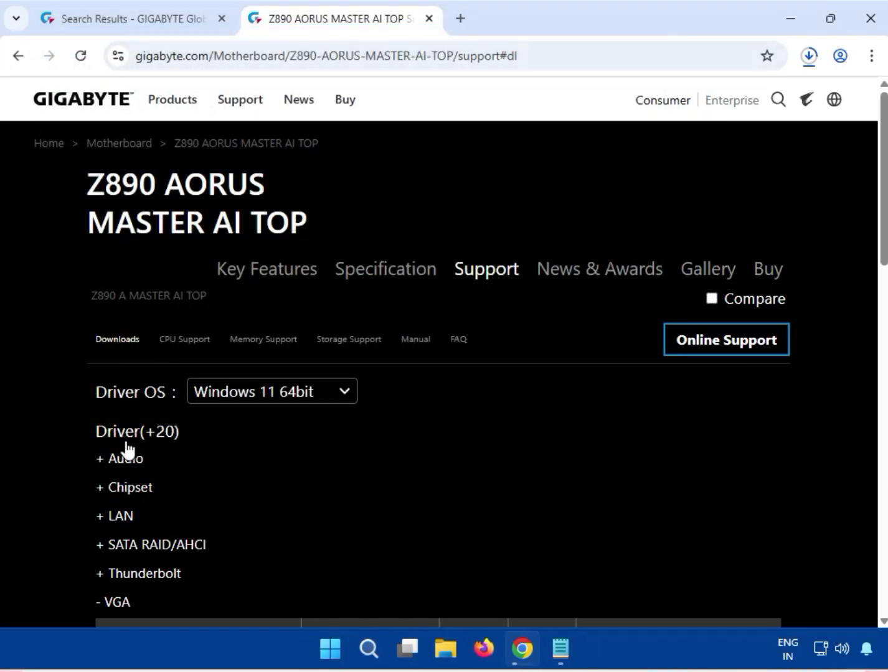
- Expand the Chipset section and download the Intel NPU (Neural Processing Unit) Driver, version 32.0.100.3717
{"action": "left_click", "coordinate": [112, 489]}
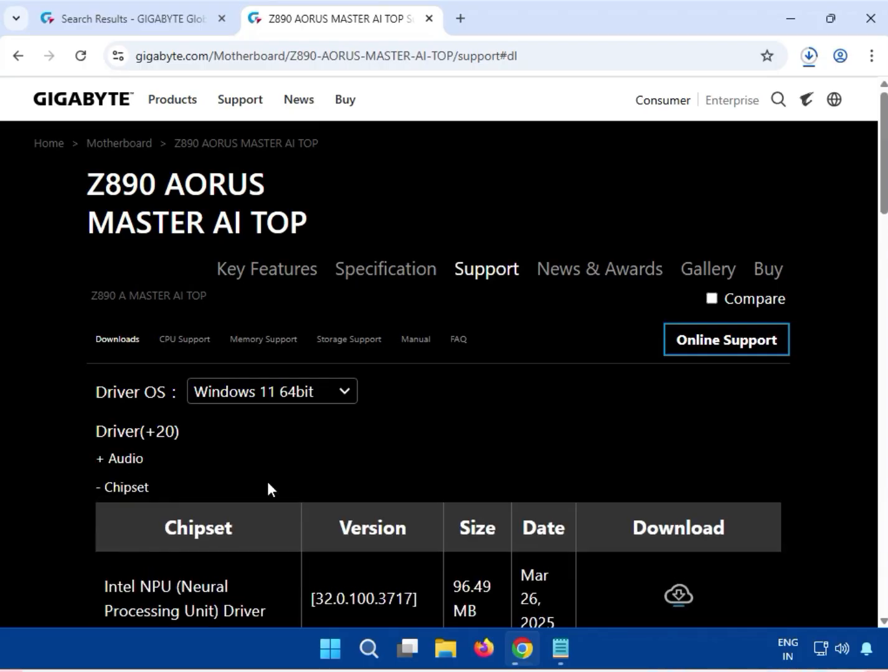
{"action": "scroll", "coordinate": [273, 481], "scroll_direction": "down", "scroll_amount": 5}
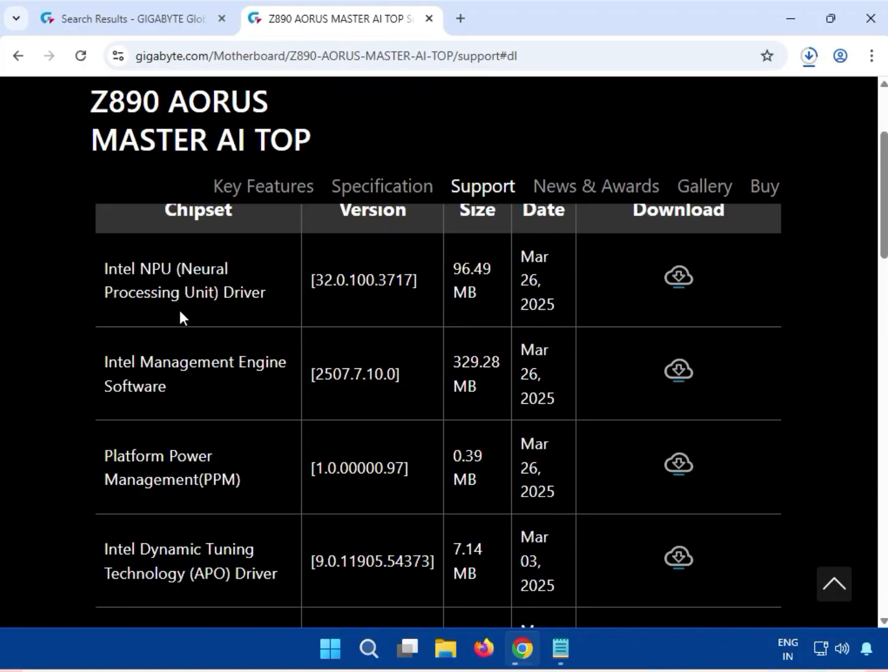
{"action": "left_click_drag", "start_coordinate": [102, 271], "coordinate": [276, 290]}
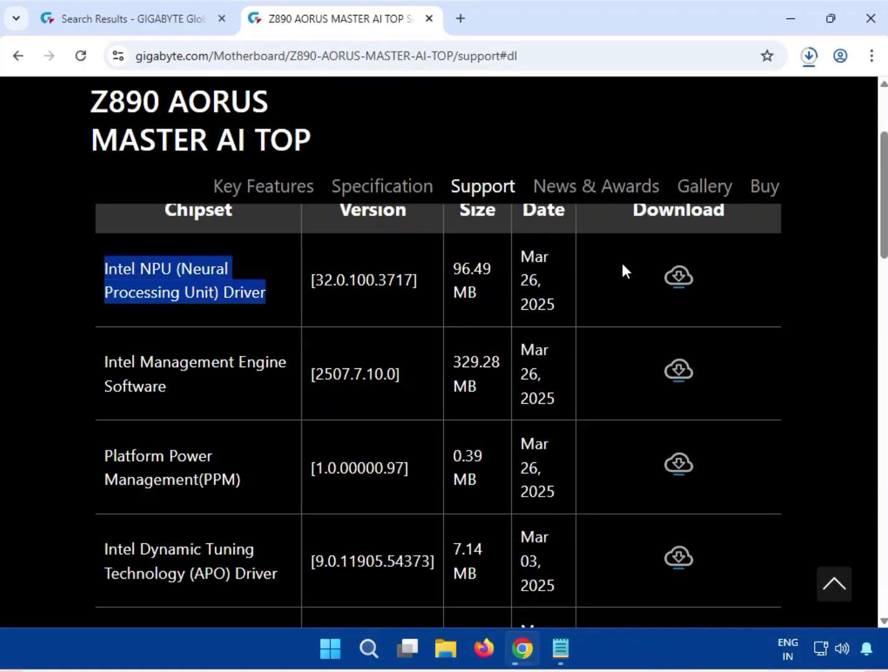
{"action": "left_click", "coordinate": [677, 281]}
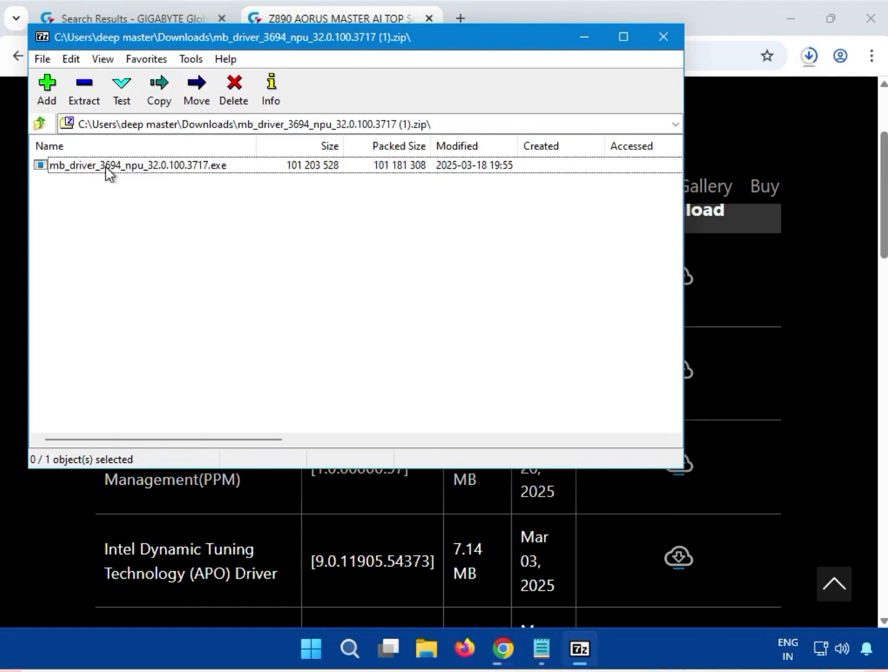
- Run mb_driver_3694_npu_32.0.100.3717.exe from its archive with permission to make changes, and close the archive
{"action": "double_click", "coordinate": [105, 166]}
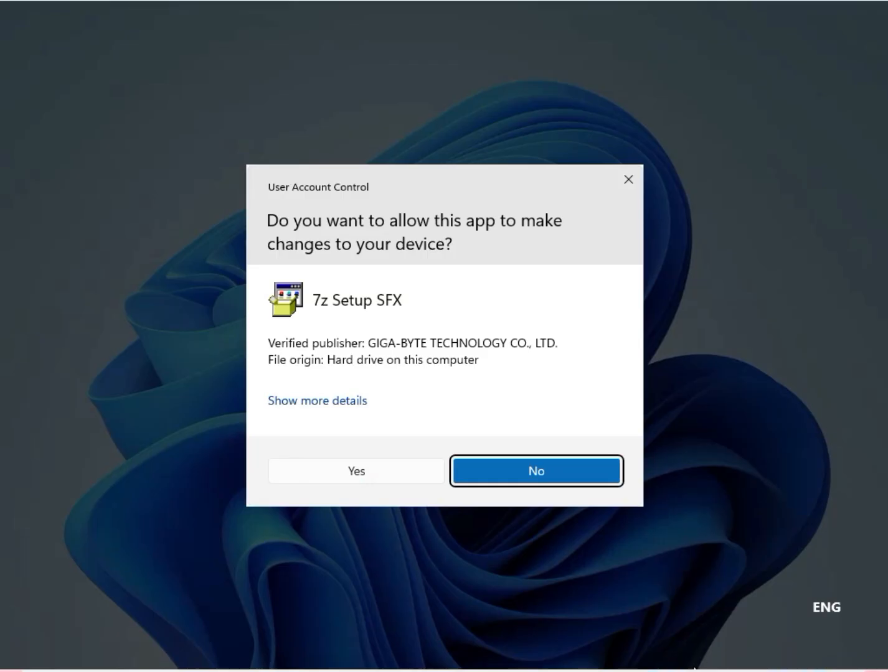
{"action": "left_click", "coordinate": [369, 472]}
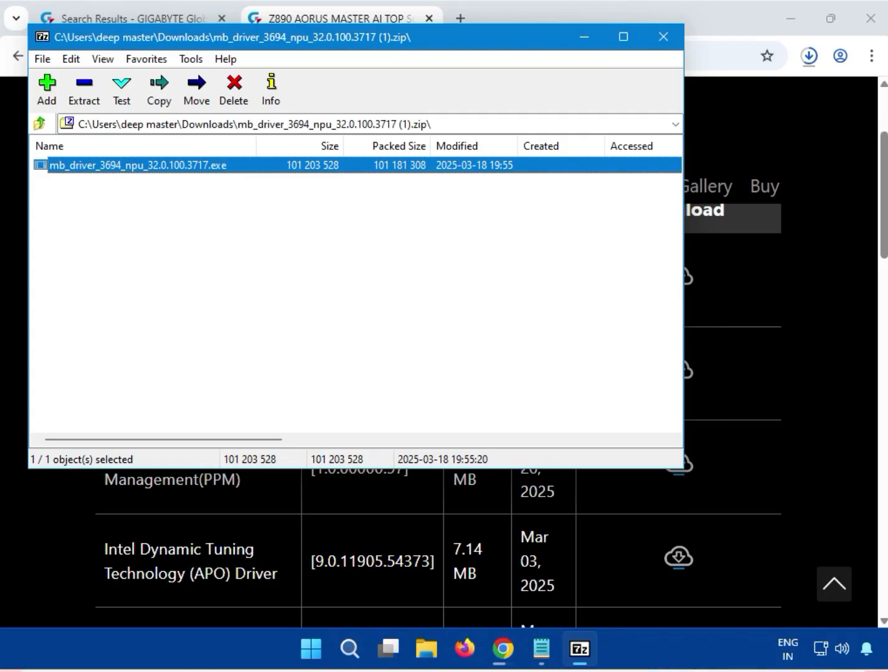
{"action": "left_click", "coordinate": [653, 38]}
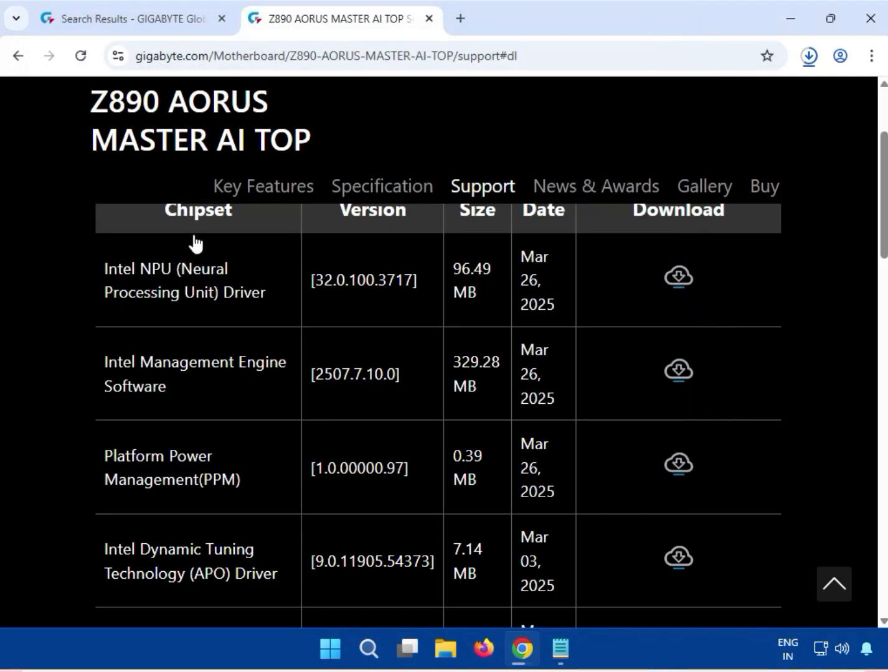
- Expand the LAN section and download the Aquantia LAN Driver, version 3.1.10.0
{"action": "scroll", "coordinate": [95, 273], "scroll_direction": "up", "scroll_amount": 1}
{"action": "scroll", "coordinate": [94, 273], "scroll_direction": "up", "scroll_amount": 5}
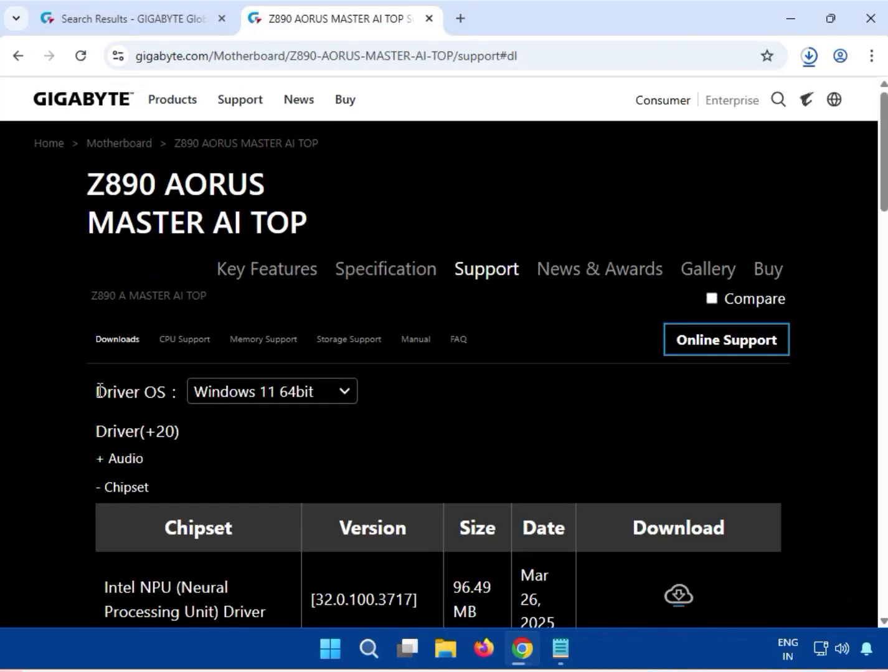
{"action": "scroll", "coordinate": [122, 481], "scroll_direction": "down", "scroll_amount": 9}
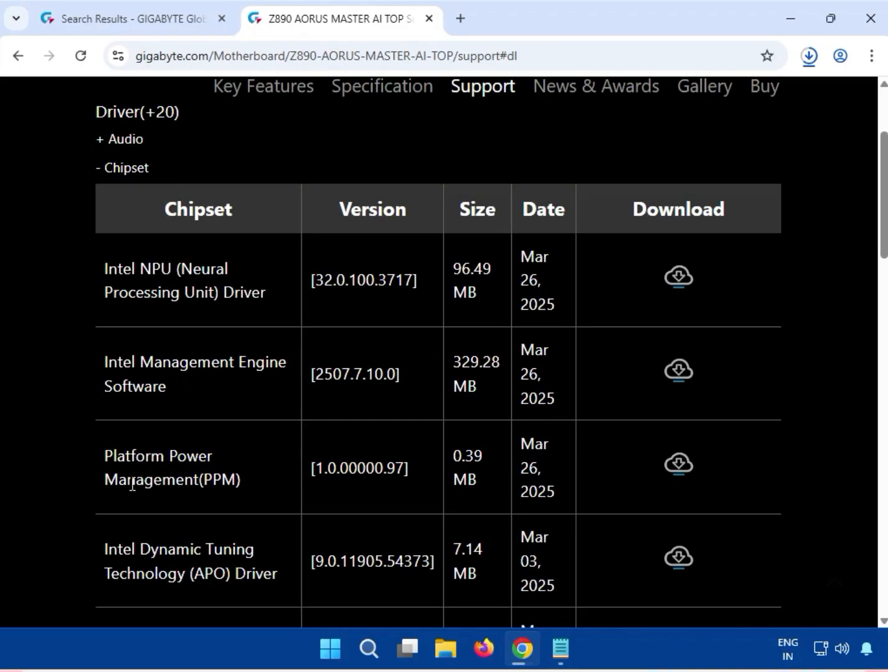
{"action": "scroll", "coordinate": [130, 482], "scroll_direction": "down", "scroll_amount": 7}
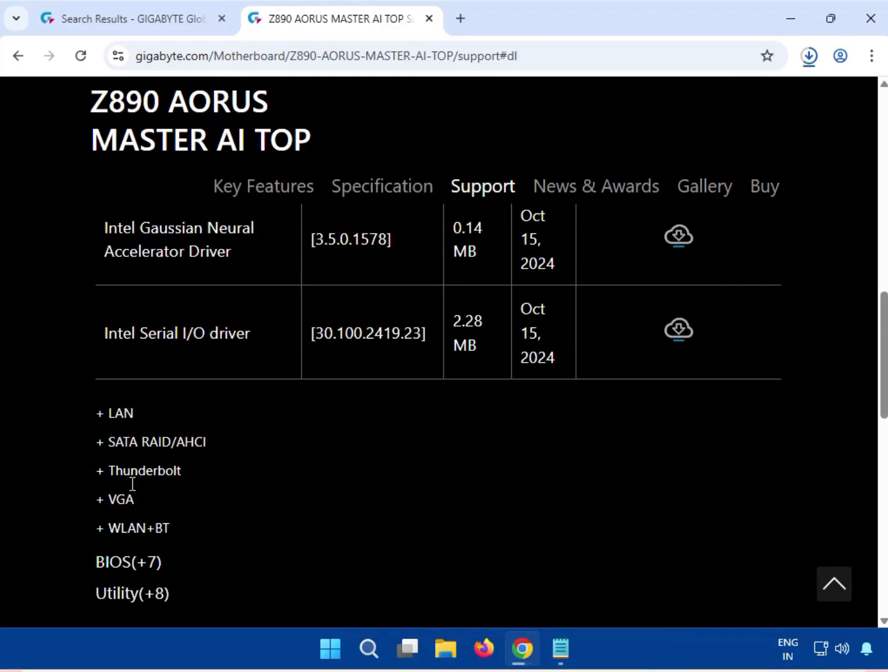
{"action": "left_click", "coordinate": [112, 414]}
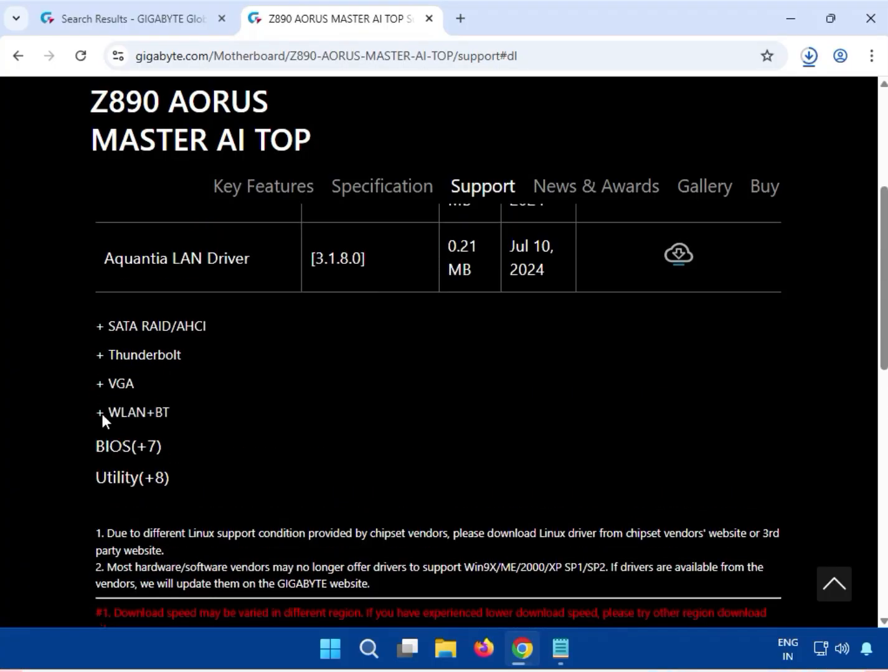
{"action": "scroll", "coordinate": [215, 441], "scroll_direction": "up", "scroll_amount": 4}
{"action": "left_click_drag", "start_coordinate": [167, 452], "coordinate": [250, 449]}
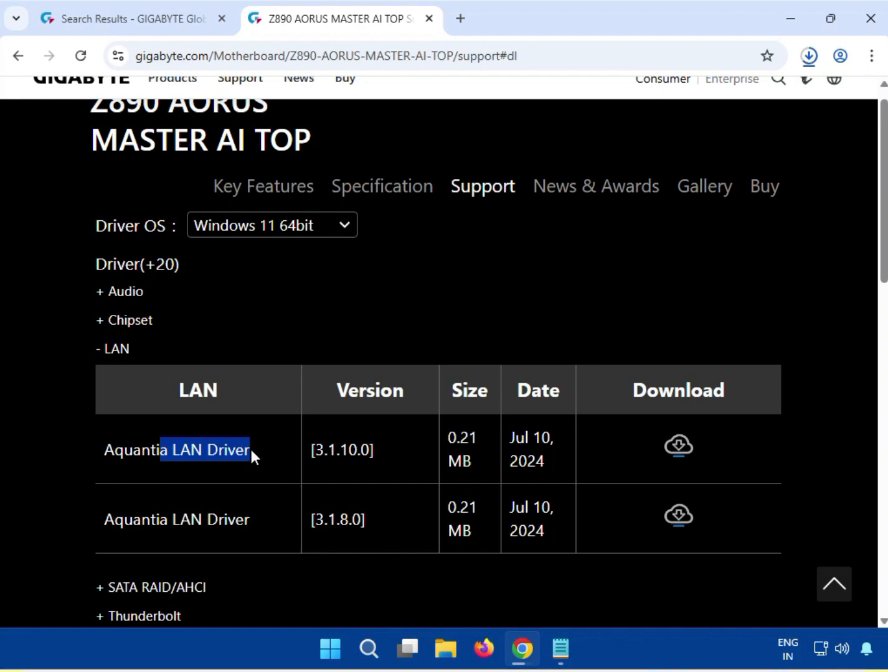
{"action": "left_click", "coordinate": [676, 449]}
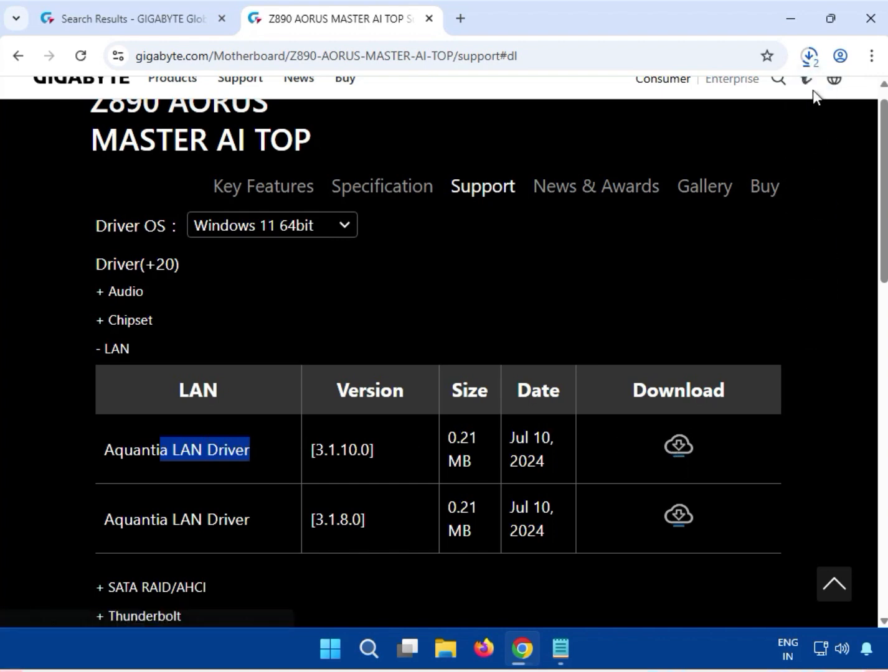
- Open the downloaded LAN archive, run mb_driver_663_win11_3.1.10.0.exe with permission to make changes, and close the archive
{"action": "left_click", "coordinate": [808, 57]}
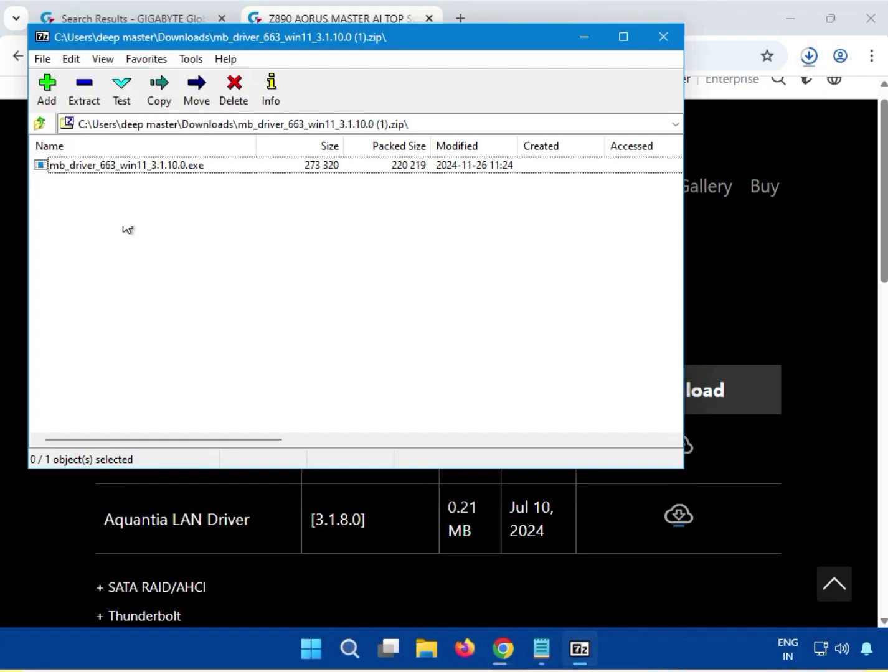
{"action": "left_click", "coordinate": [110, 167]}
{"action": "double_click", "coordinate": [111, 169]}
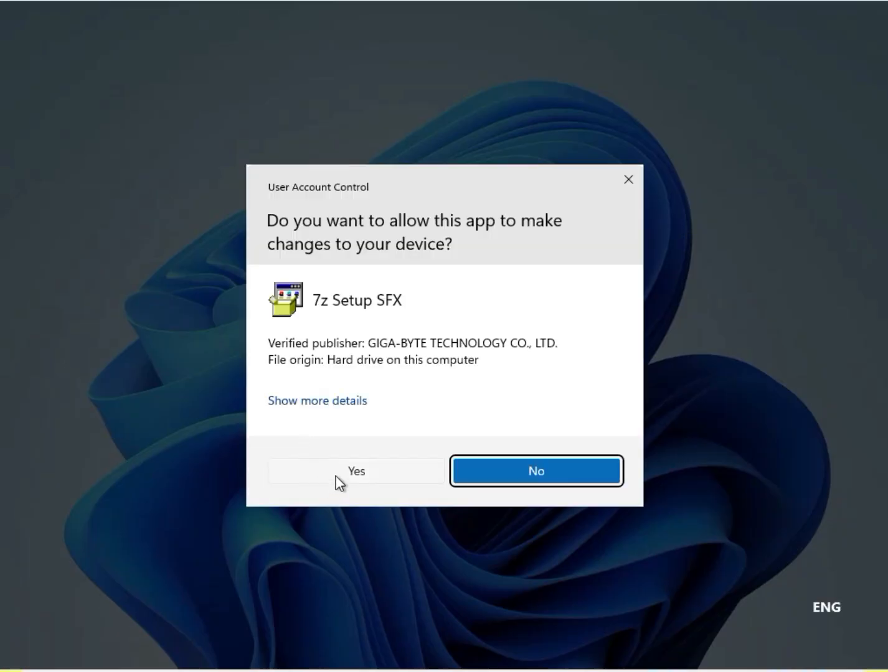
{"action": "left_click", "coordinate": [337, 474]}
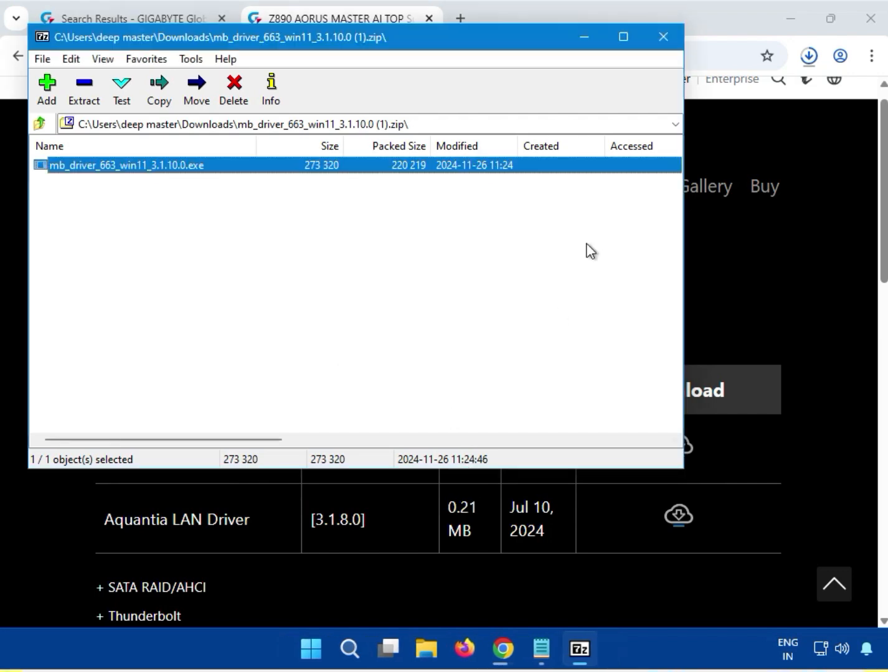
{"action": "left_click", "coordinate": [663, 39]}
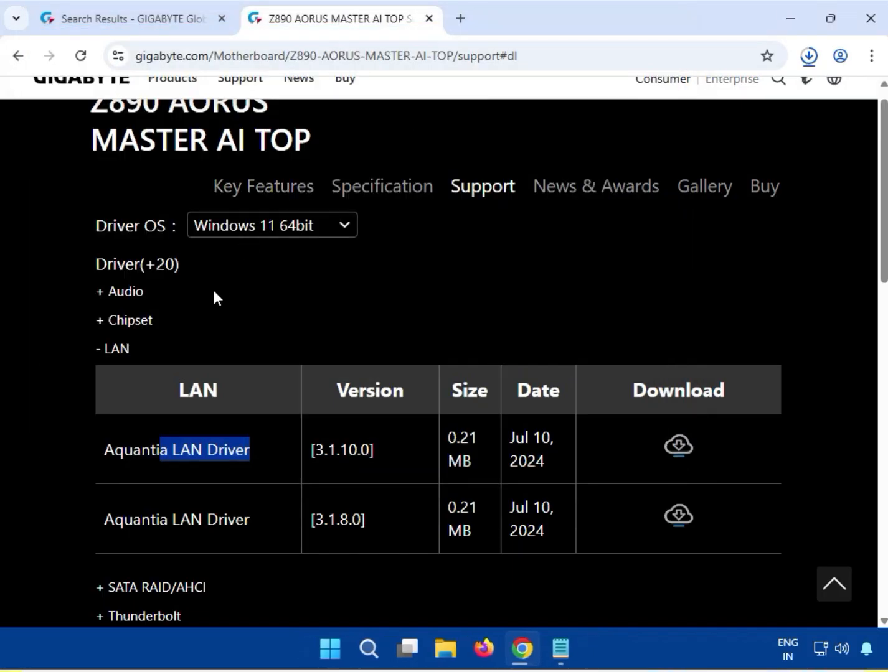
- Expand the VGA section and download the Intel VGA Driver, version 32.0.101.6629
{"action": "scroll", "coordinate": [390, 492], "scroll_direction": "down", "scroll_amount": 3}
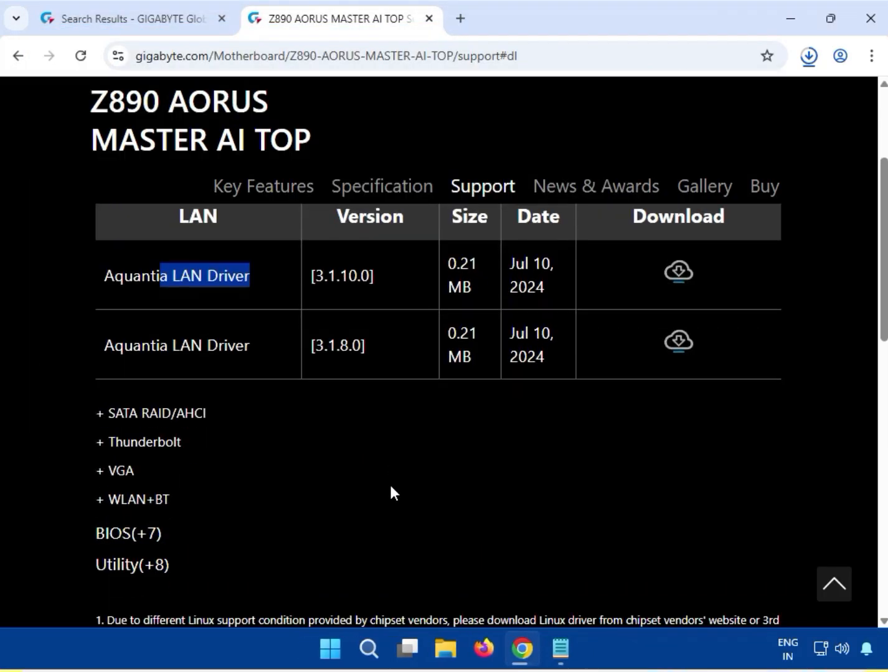
{"action": "left_click", "coordinate": [100, 470]}
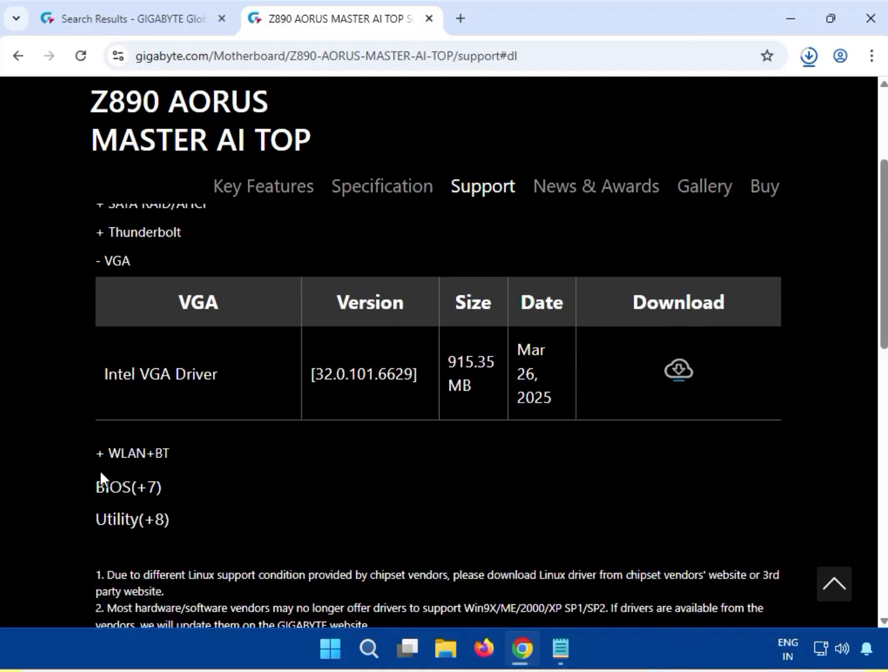
{"action": "left_click_drag", "start_coordinate": [124, 372], "coordinate": [276, 368]}
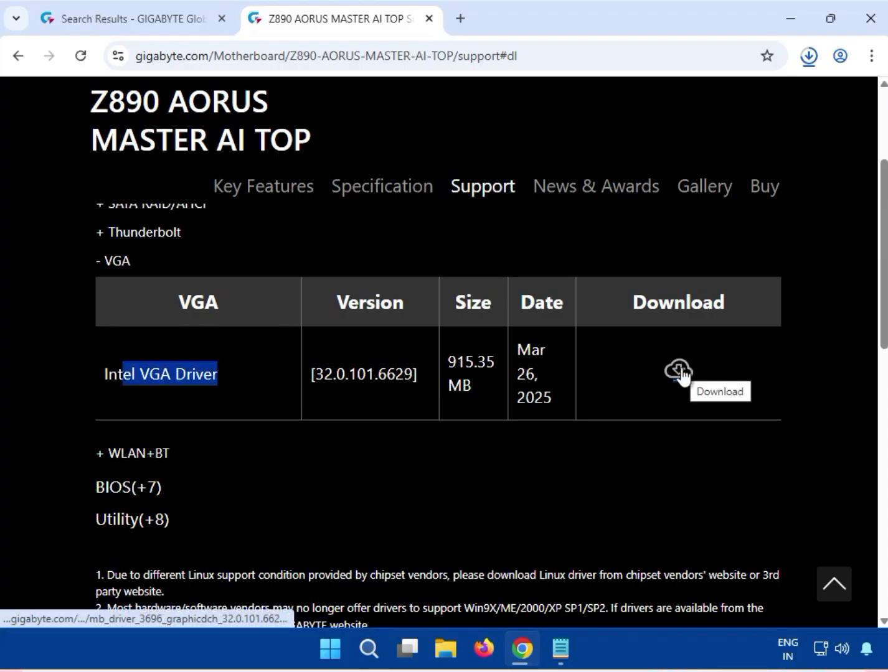
- Open the downloaded archive mb_driver_3696_graphicdch_32.0.101.6629 (1).zip and run its graphics driver installer, allowing it to make changes
{"action": "left_click", "coordinate": [808, 57]}
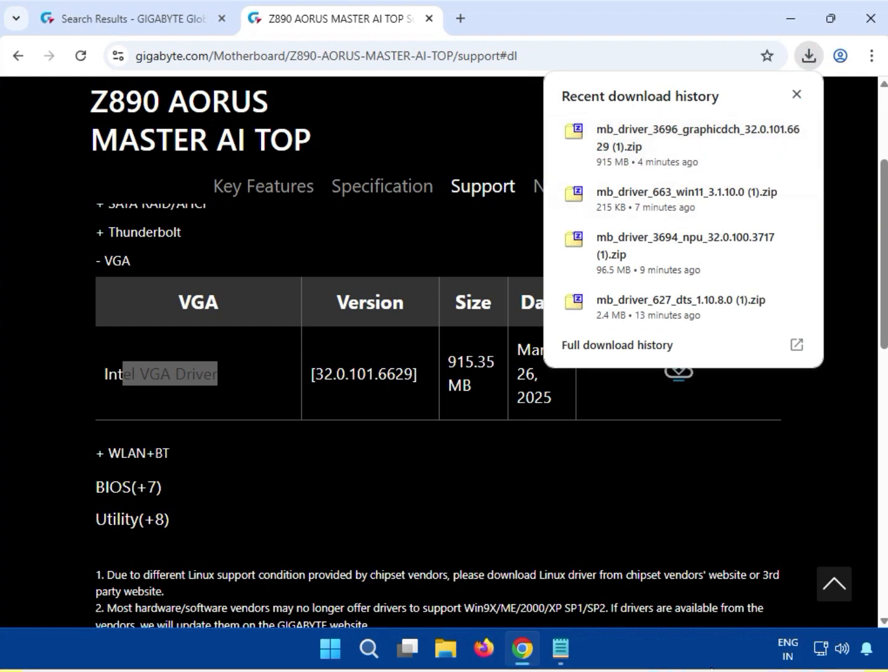
{"action": "left_click", "coordinate": [620, 141]}
{"action": "double_click", "coordinate": [110, 165]}
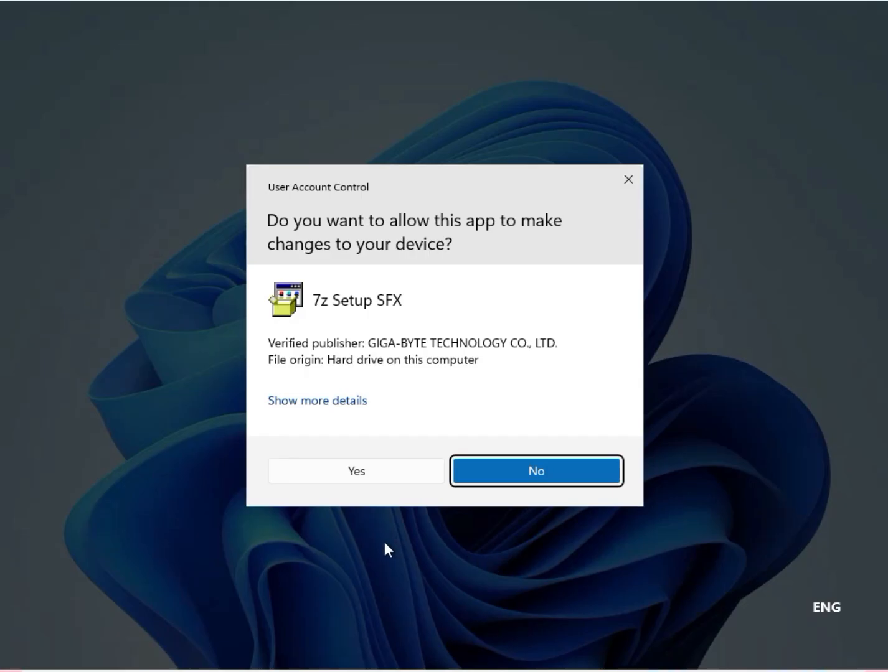
{"action": "left_click", "coordinate": [361, 475]}
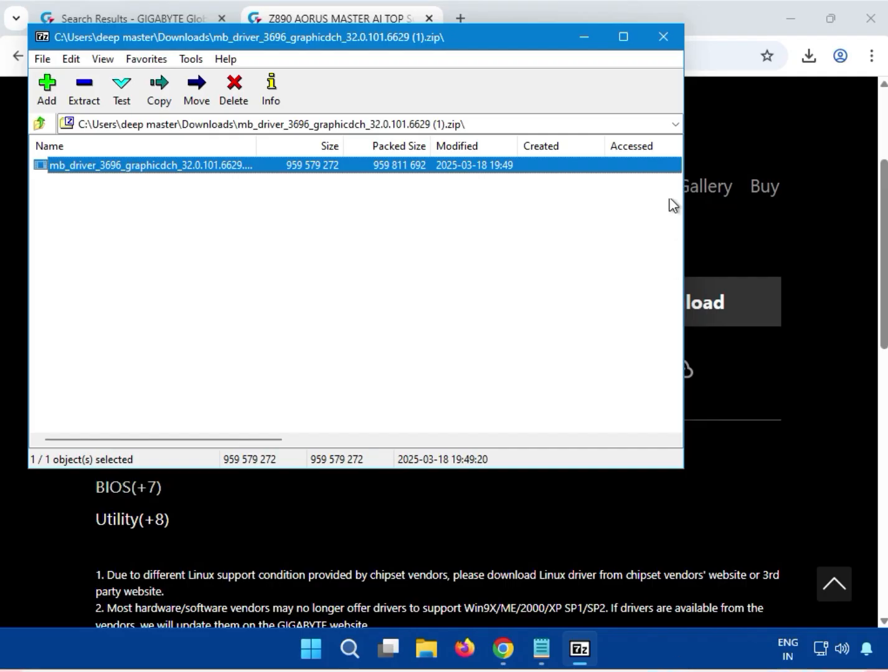
- Close the graphics driver archive, expand the WLAN+BT section and download the Intel WIFI driver, version 23.120.0.3
{"action": "left_click", "coordinate": [663, 38]}
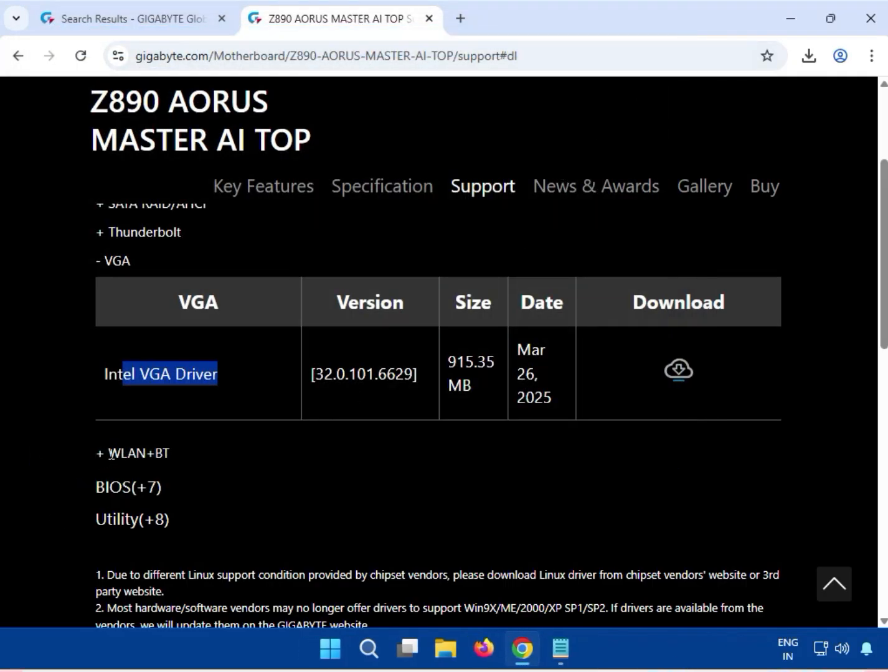
{"action": "left_click", "coordinate": [100, 455]}
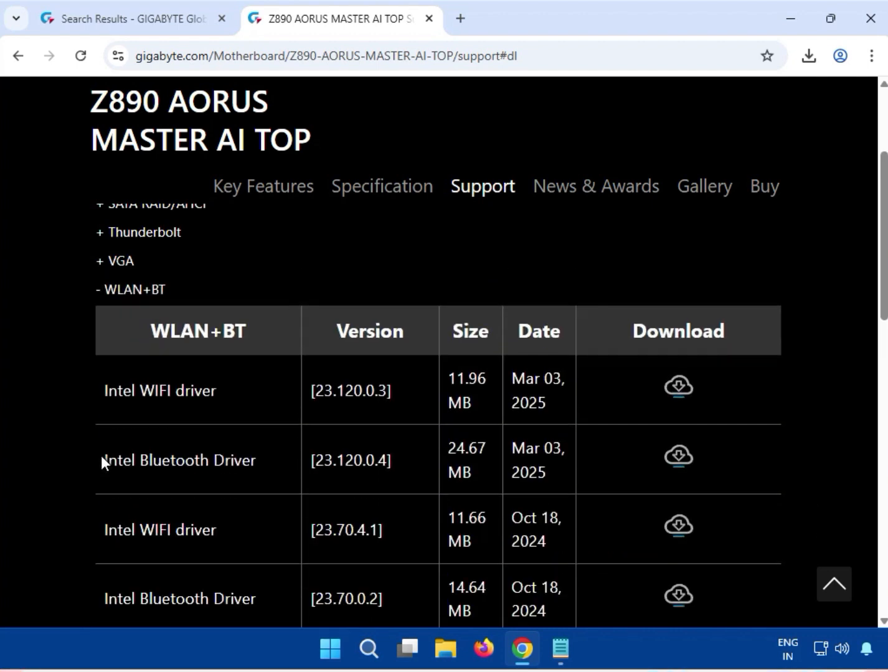
{"action": "left_click_drag", "start_coordinate": [141, 392], "coordinate": [230, 423]}
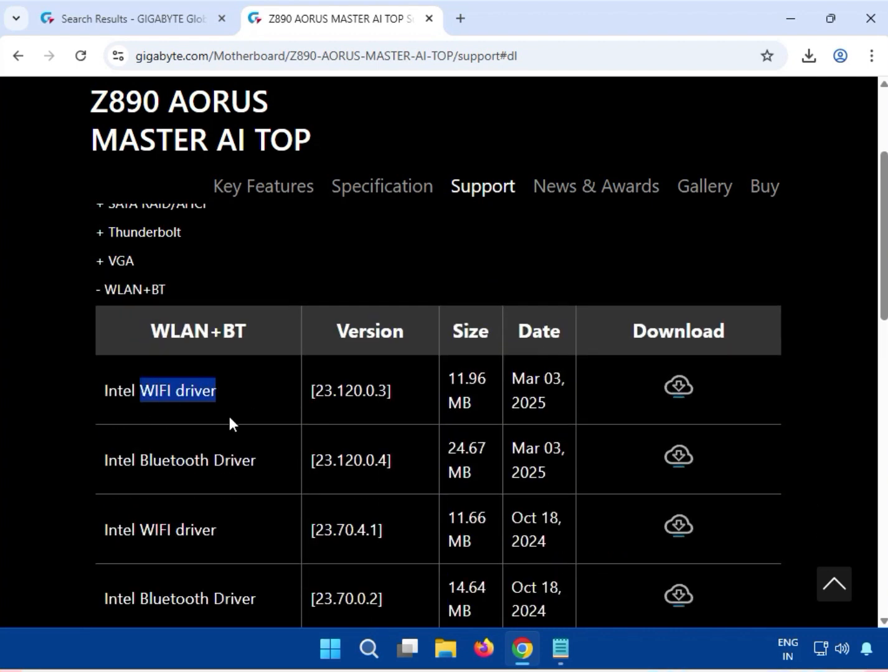
{"action": "left_click_drag", "start_coordinate": [140, 459], "coordinate": [256, 456]}
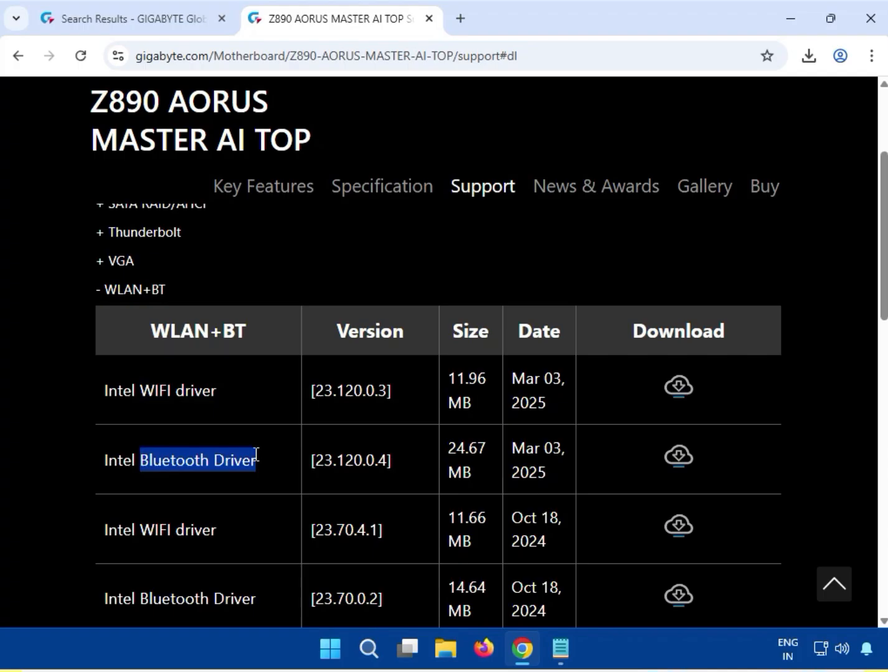
{"action": "left_click", "coordinate": [143, 391]}
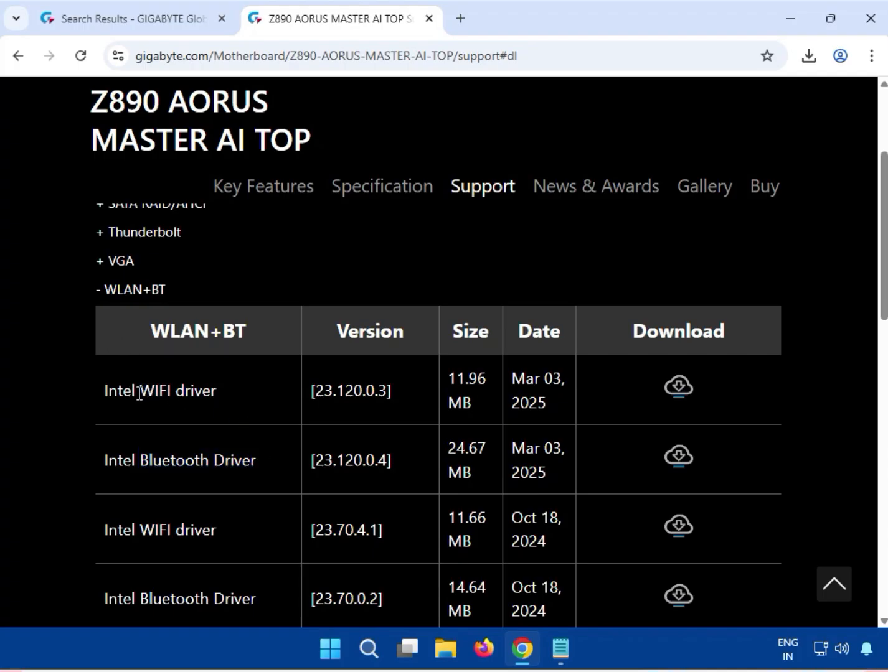
{"action": "left_click_drag", "start_coordinate": [139, 392], "coordinate": [208, 398]}
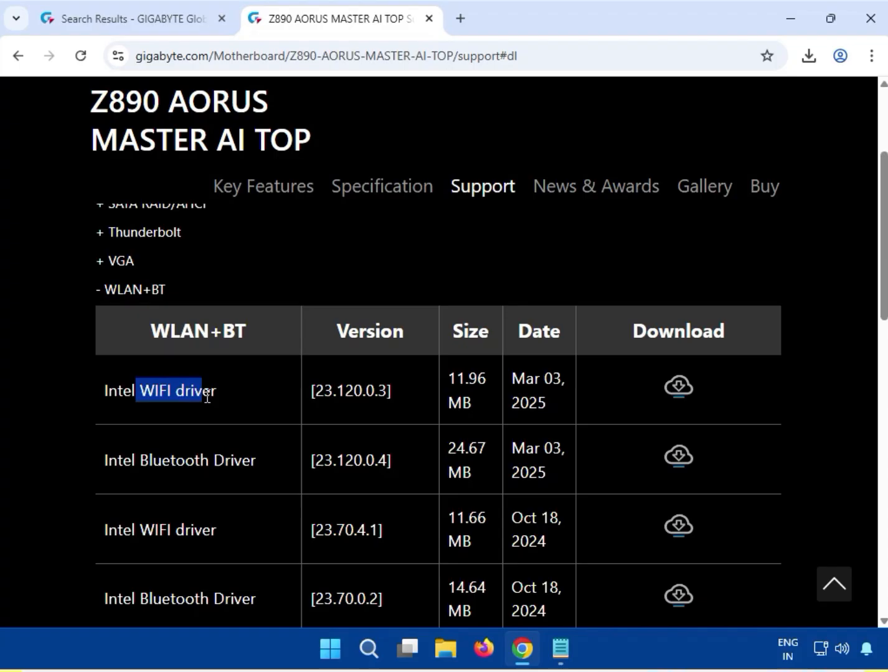
{"action": "left_click", "coordinate": [678, 386]}
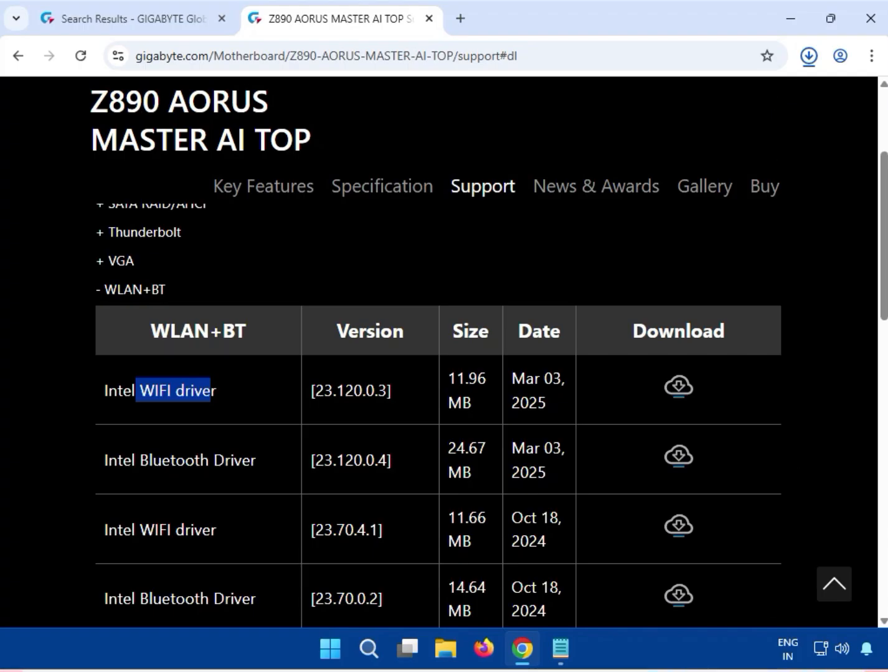
- Open the downloaded WIFI archive, run mb_driver_630_dchsetup_23.120.0.3.exe with permission to make changes, and close the archive
{"action": "left_click", "coordinate": [808, 56]}
{"action": "left_click", "coordinate": [666, 133]}
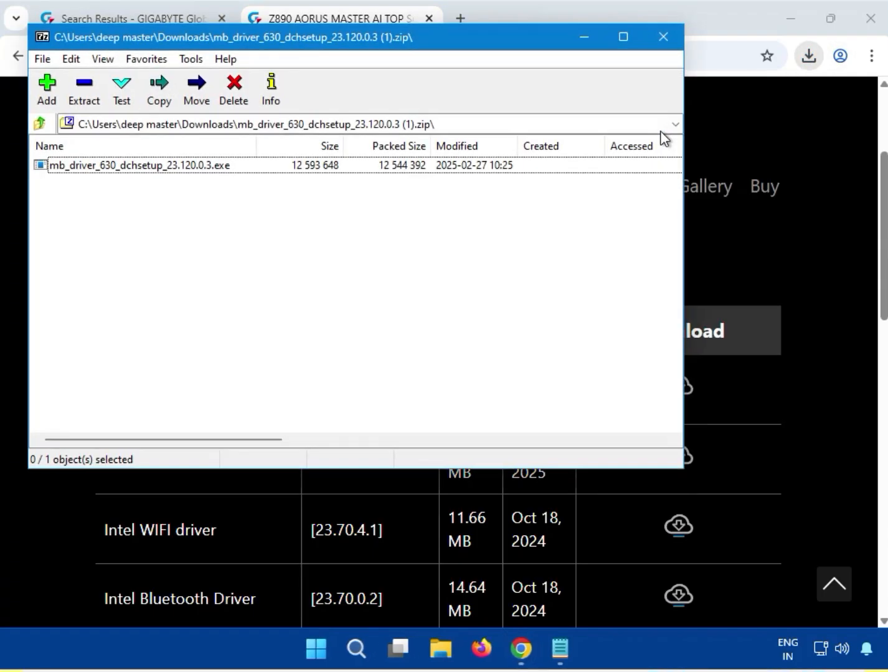
{"action": "double_click", "coordinate": [127, 166]}
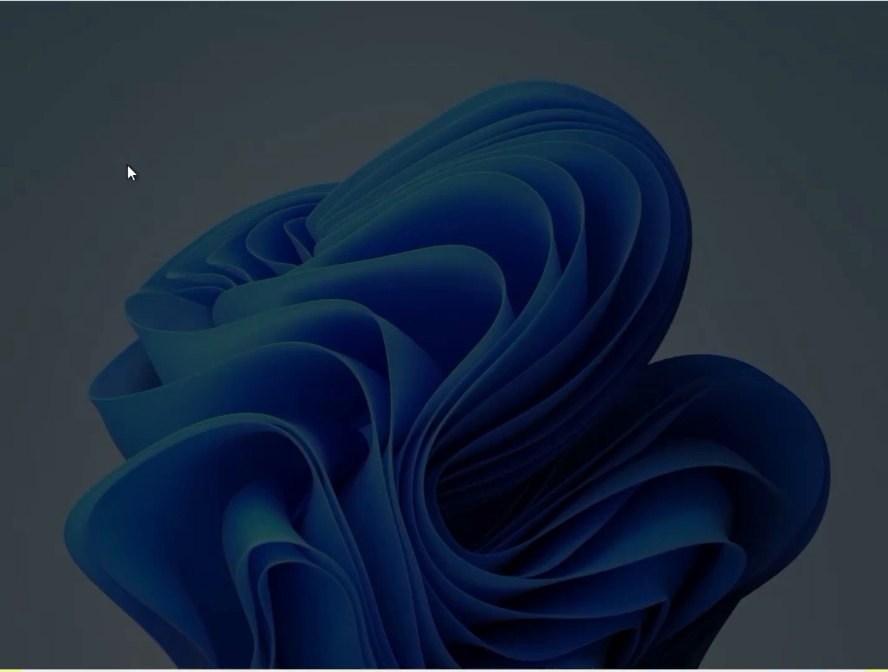
{"action": "left_click", "coordinate": [325, 468]}
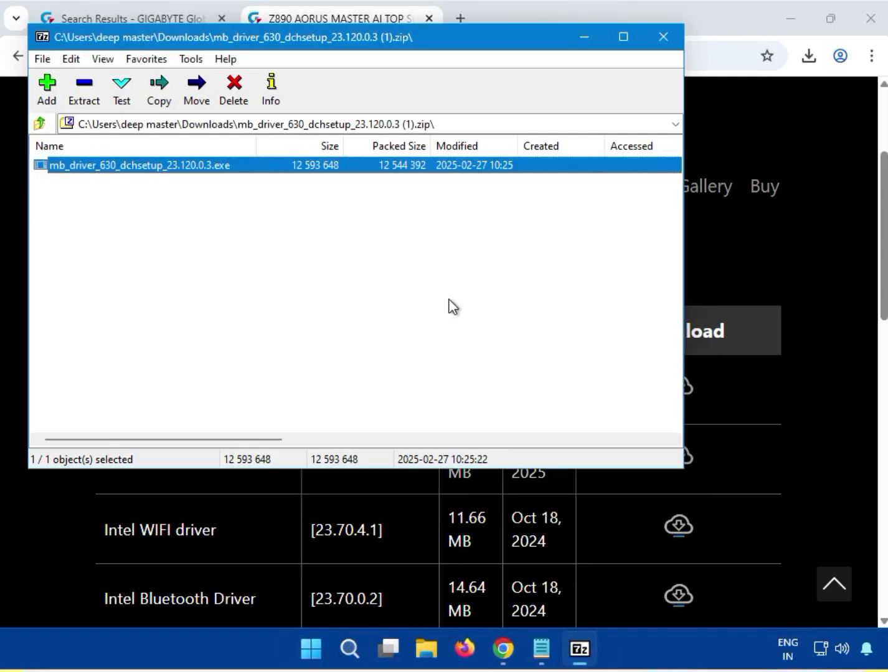
{"action": "left_click", "coordinate": [661, 43]}
- Download the Intel Bluetooth Driver, version 23.120.0.4, from the WLAN+BT section and check its progress in the recent downloads
{"action": "scroll", "coordinate": [409, 403], "scroll_direction": "down", "scroll_amount": 1}
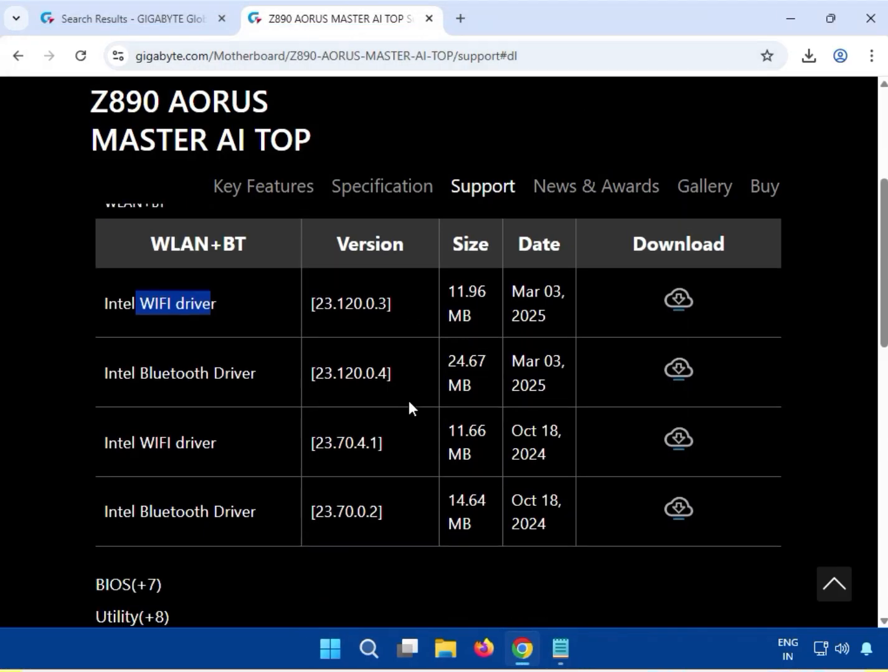
{"action": "scroll", "coordinate": [408, 405], "scroll_direction": "up", "scroll_amount": 1}
{"action": "left_click", "coordinate": [112, 293]}
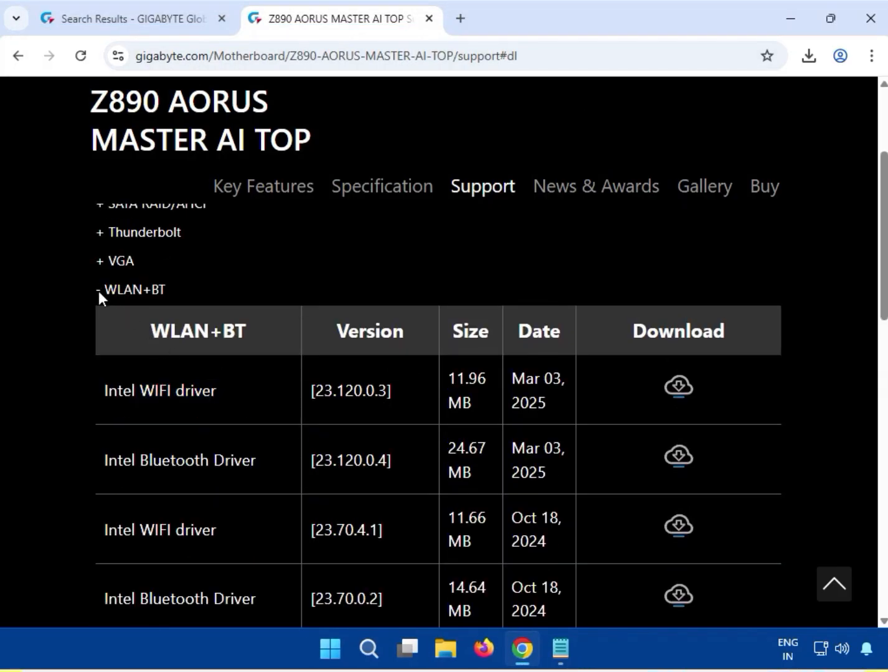
{"action": "left_click_drag", "start_coordinate": [105, 289], "coordinate": [180, 285]}
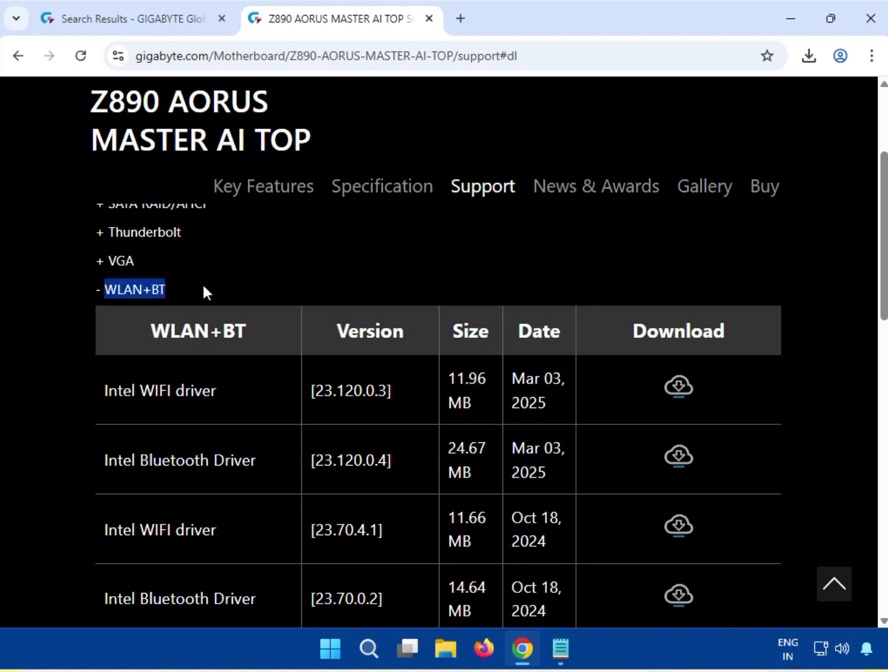
{"action": "left_click", "coordinate": [204, 285]}
{"action": "left_click_drag", "start_coordinate": [139, 464], "coordinate": [269, 464]}
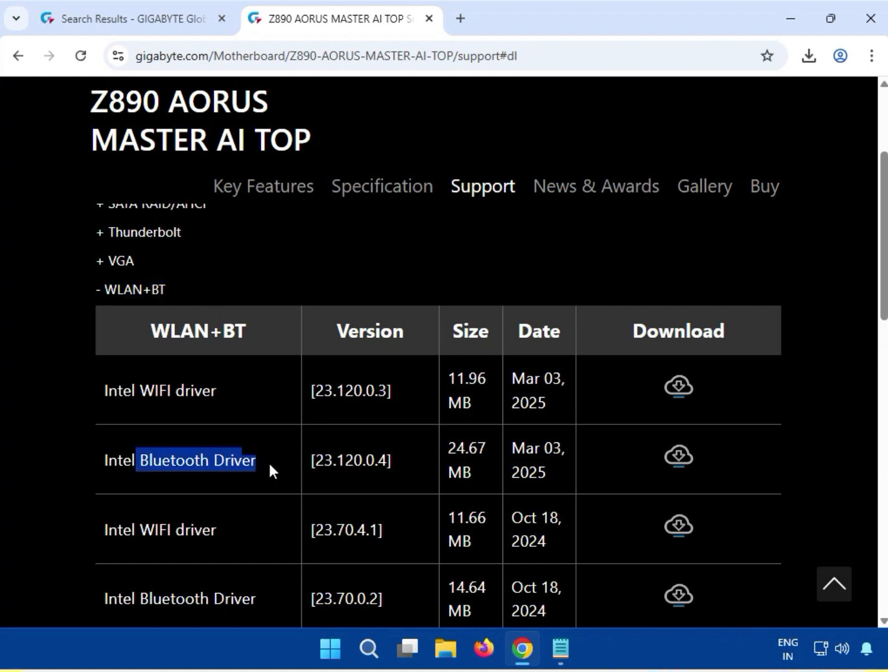
{"action": "left_click", "coordinate": [677, 459]}
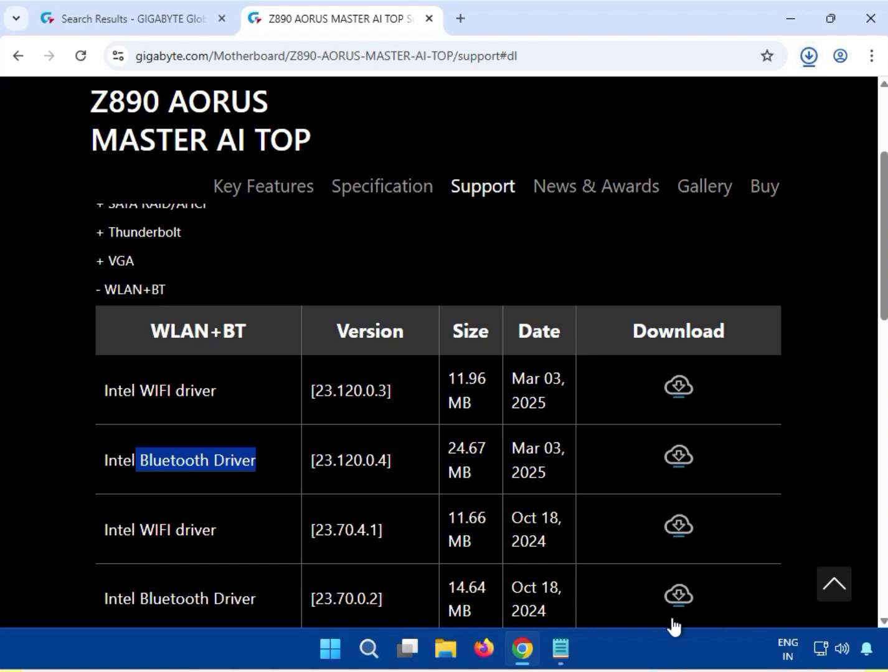
{"action": "left_click", "coordinate": [810, 57]}
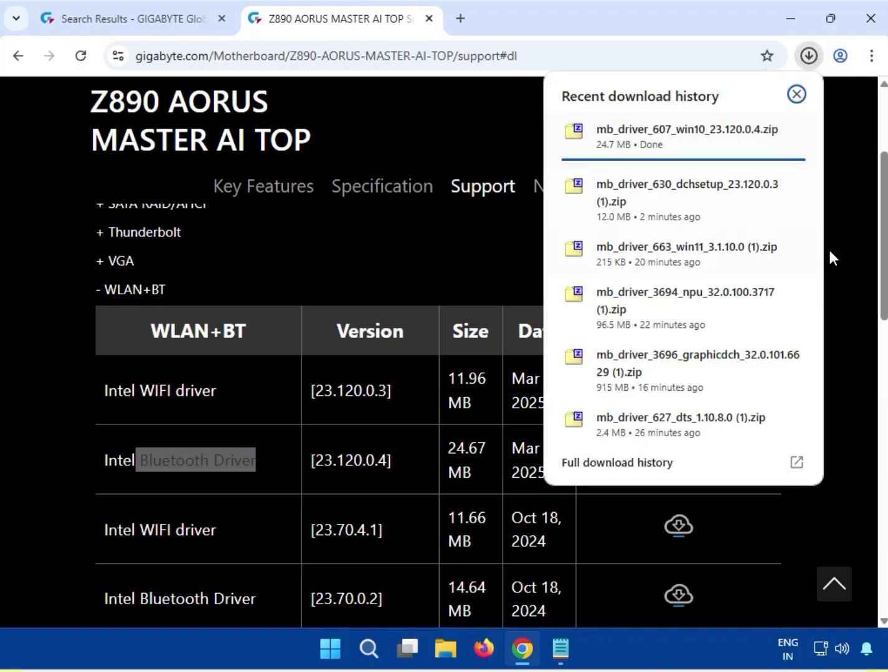
{"action": "left_click", "coordinate": [849, 247]}
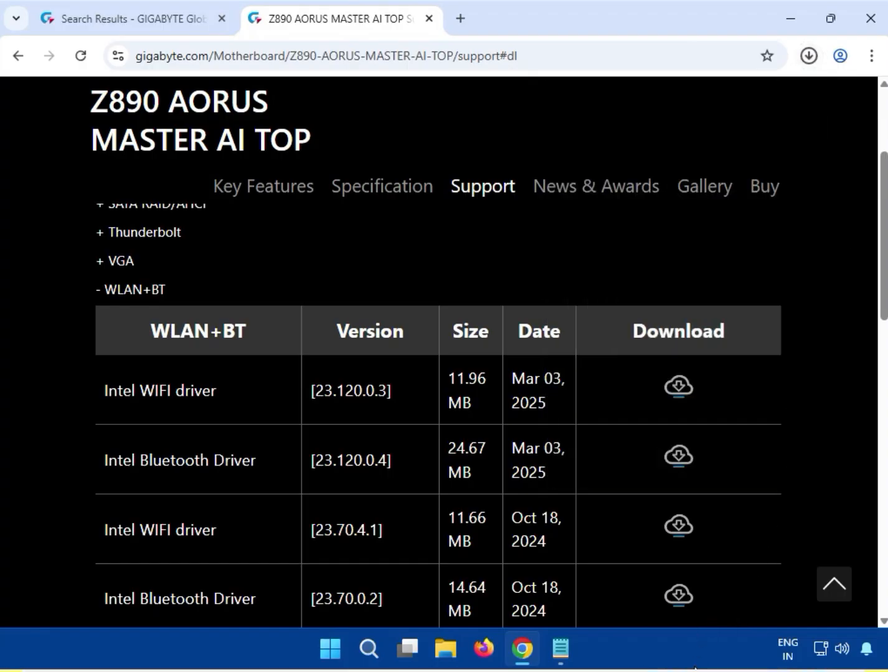
- From the download history, open mb_driver_607_win10_23.70.0.2.zip and run its Bluetooth installer with permission to make changes, closing the archive and minimizing the browser when done
{"action": "key", "text": "ctrl+j"}
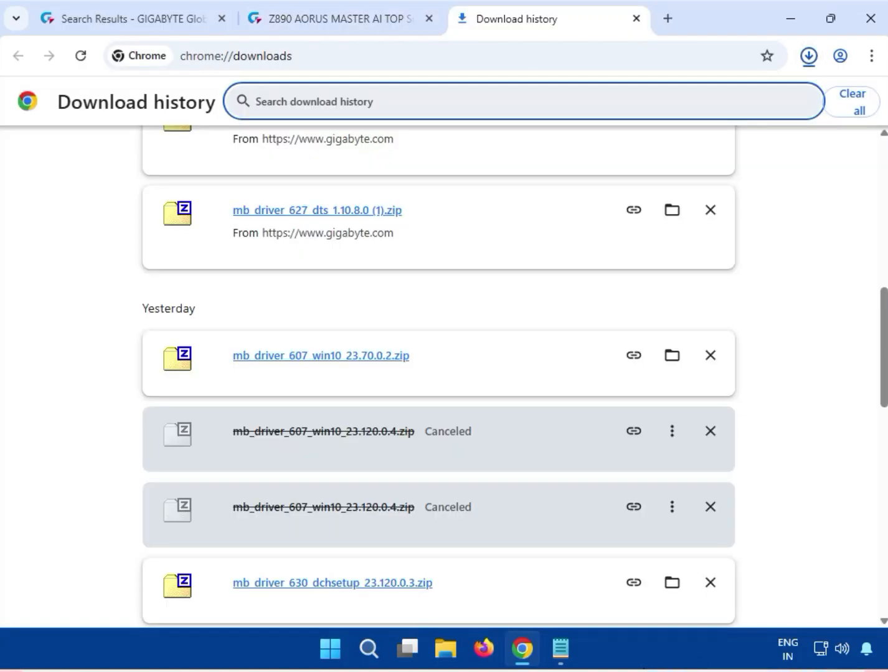
{"action": "left_click", "coordinate": [296, 358]}
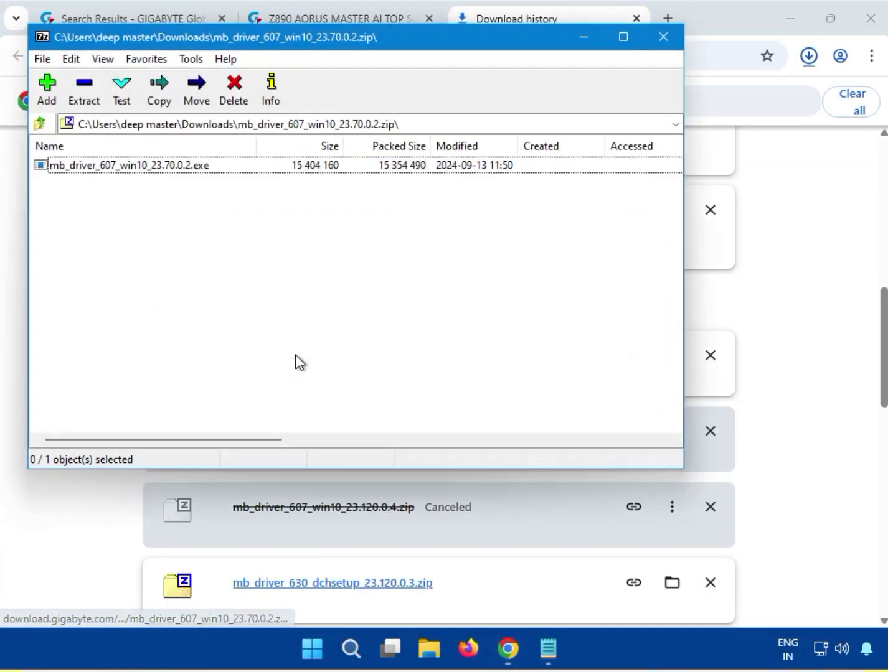
{"action": "double_click", "coordinate": [109, 167]}
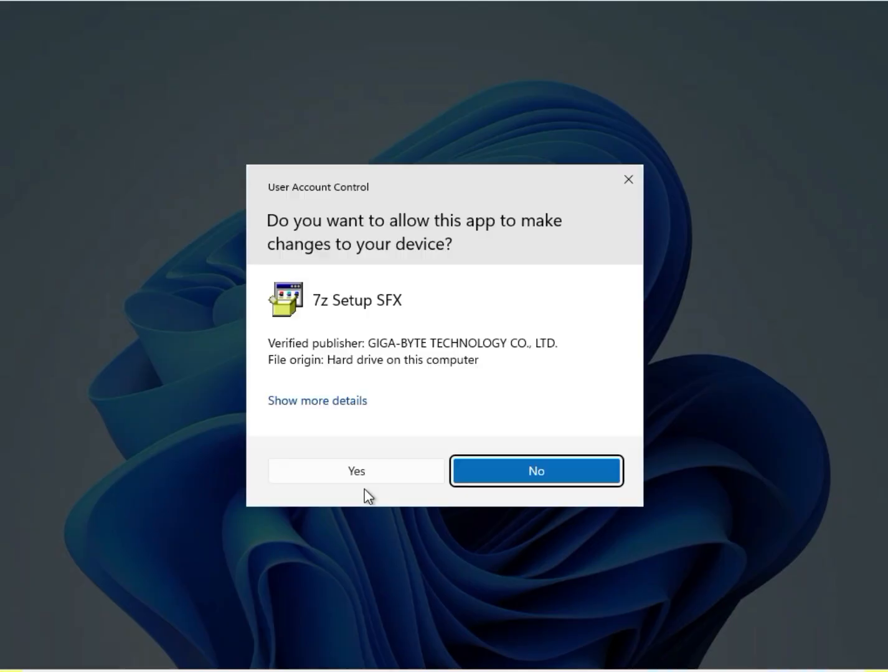
{"action": "left_click", "coordinate": [356, 472]}
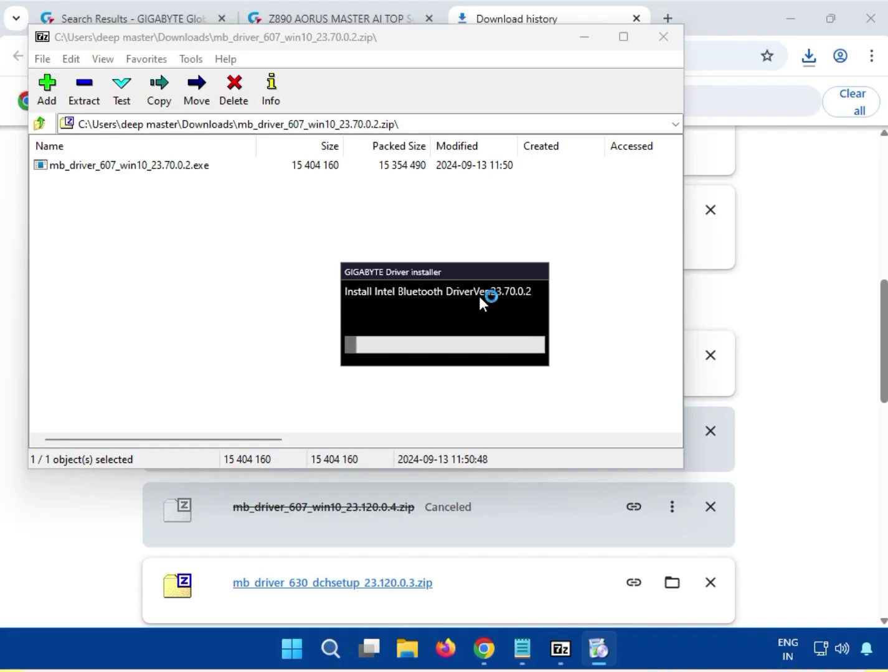
{"action": "mouse_move", "coordinate": [588, 666]}
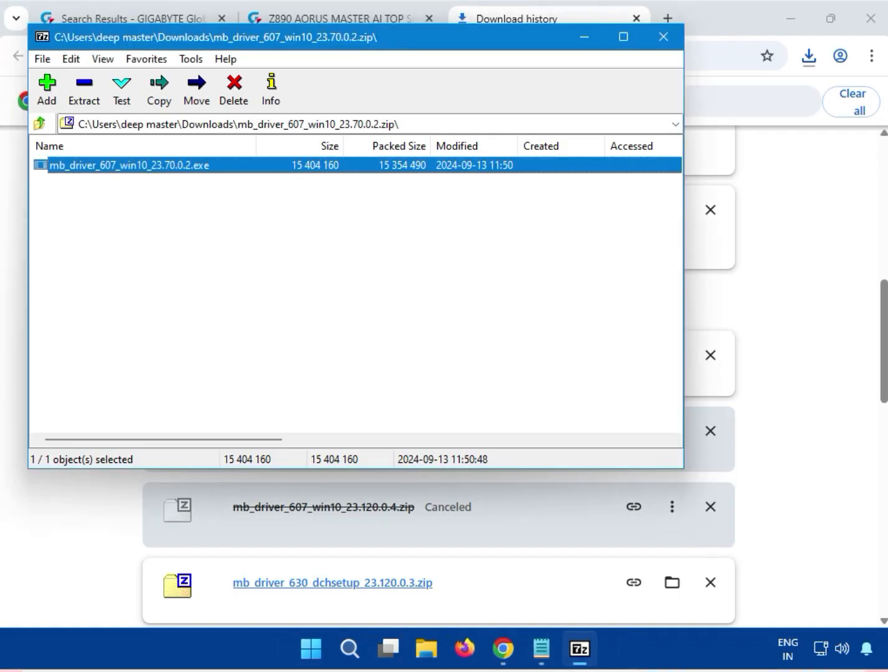
{"action": "left_click", "coordinate": [664, 43]}
{"action": "left_click", "coordinate": [799, 24]}
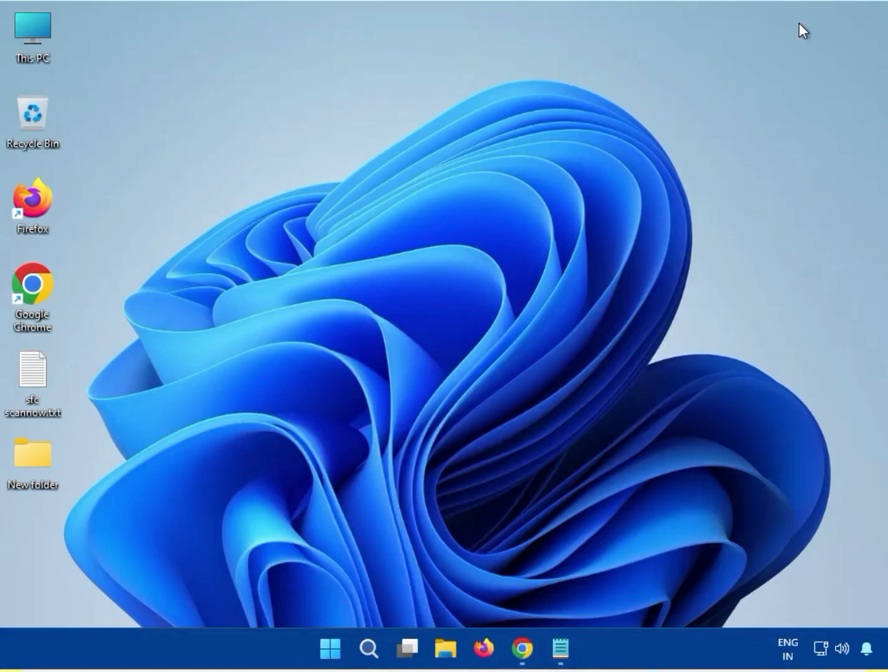